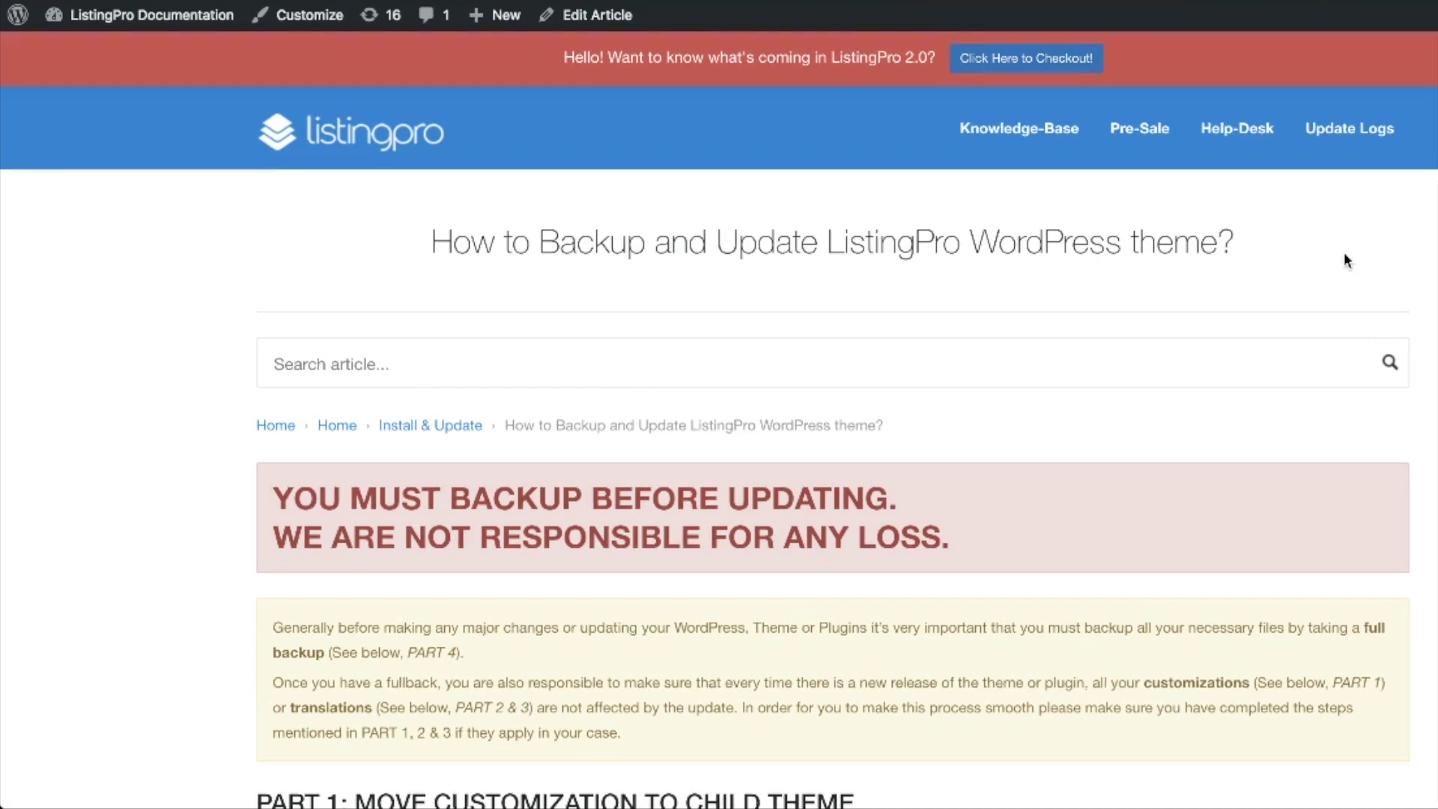
Check the Listingpro theme details show the installed version as 1.2.15
scroll(1343, 255, down, 2)
scroll(1345, 255, down, 1)
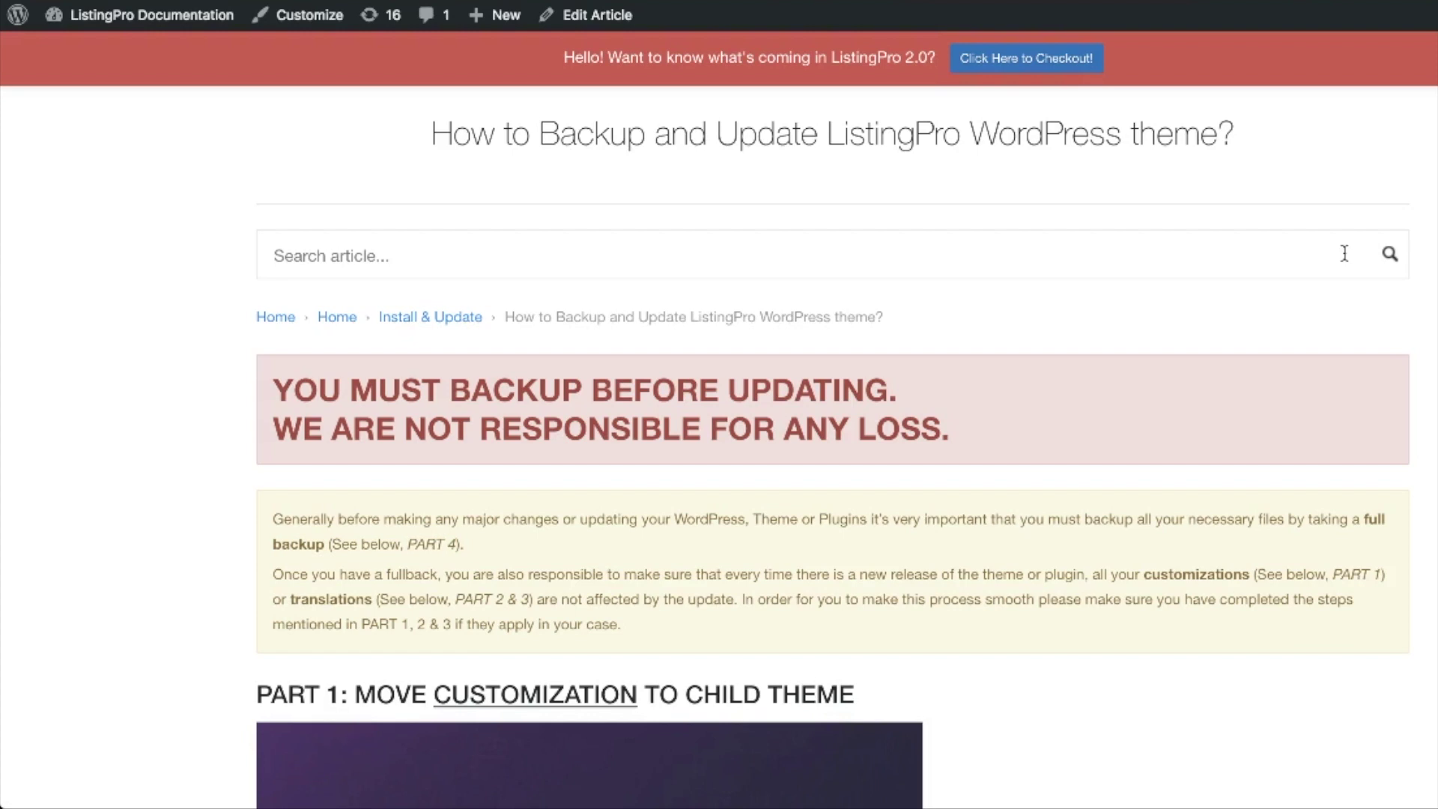
scroll(1345, 254, down, 3)
scroll(1345, 255, down, 3)
scroll(1346, 258, down, 3)
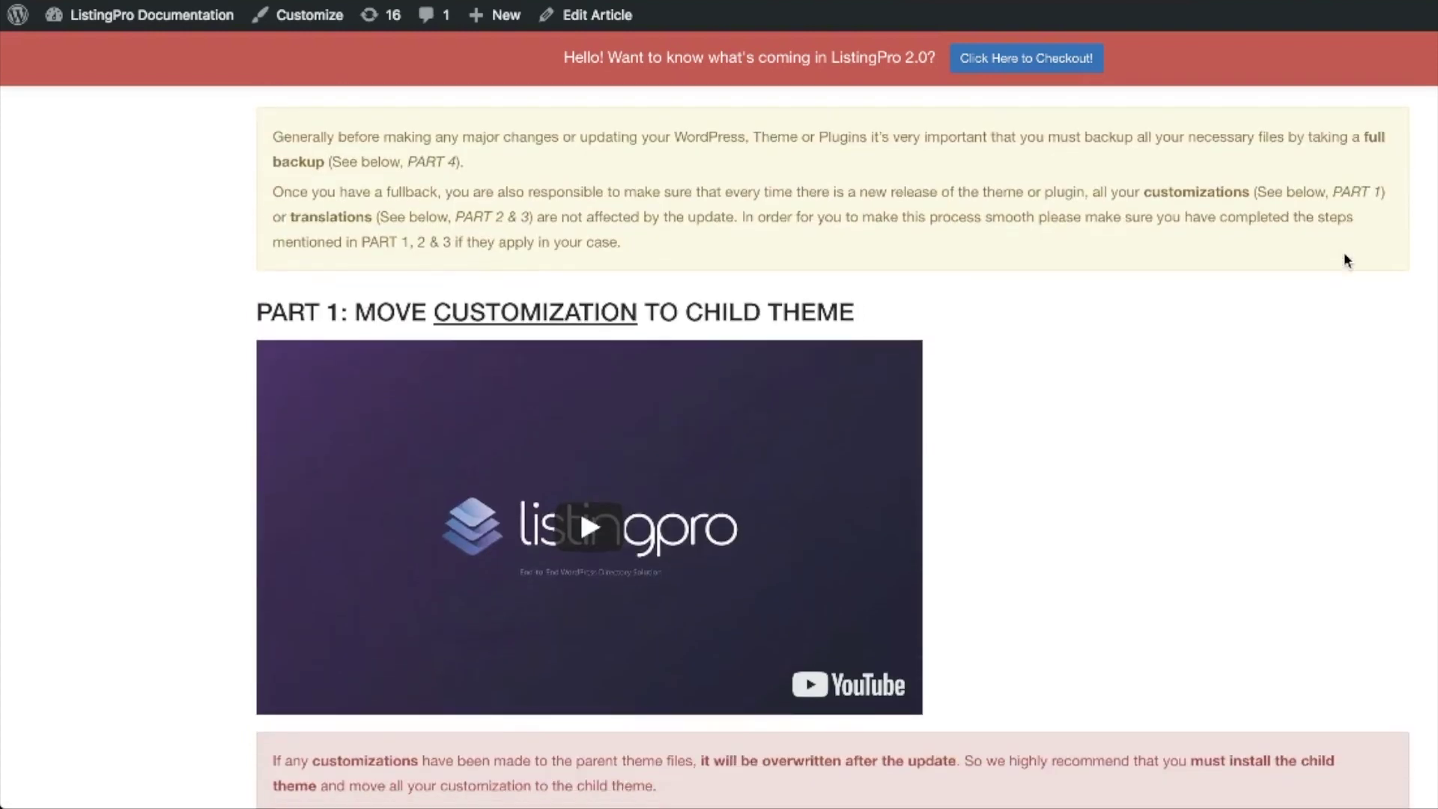
scroll(1347, 260, down, 3)
scroll(1348, 260, down, 2)
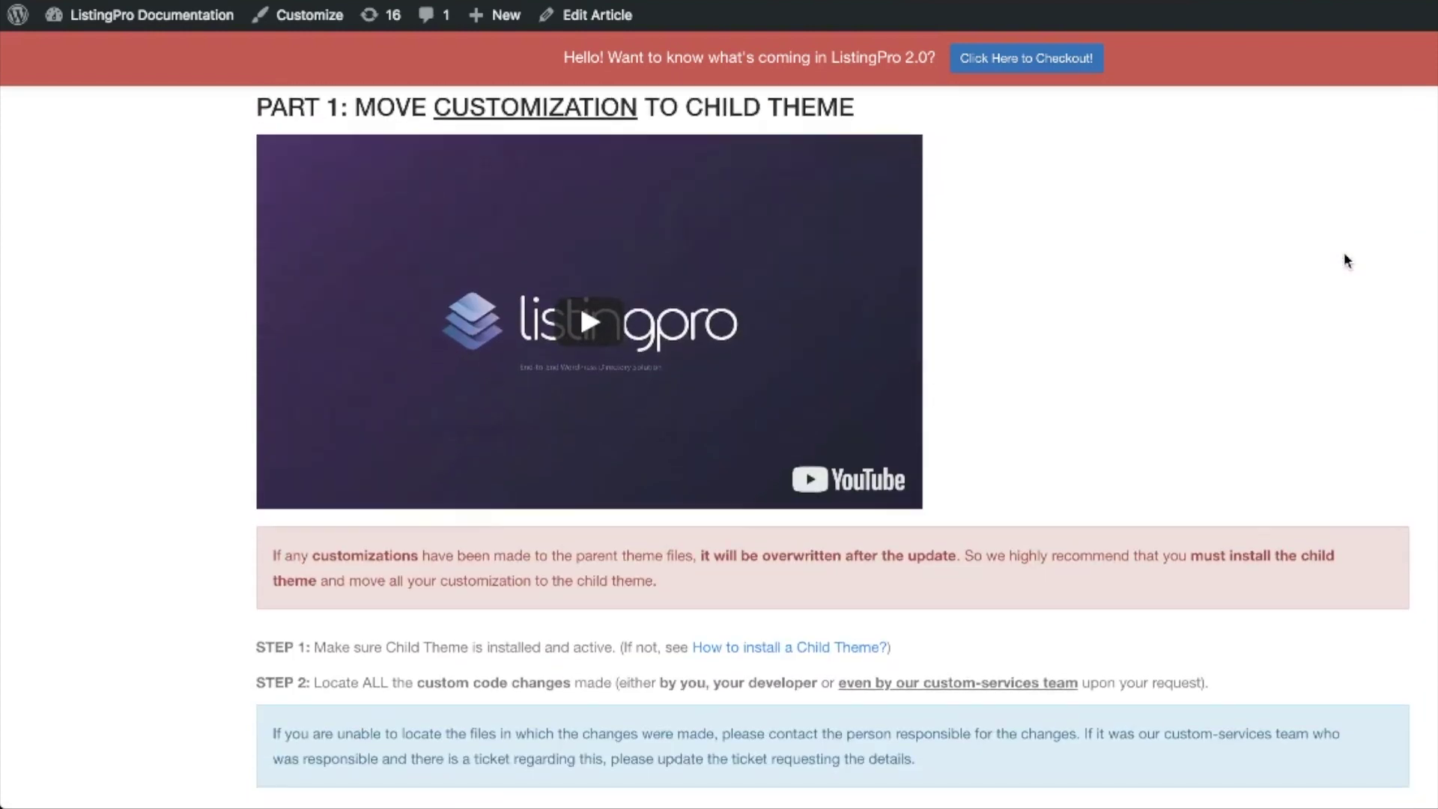
scroll(1348, 262, down, 5)
scroll(1344, 269, down, 2)
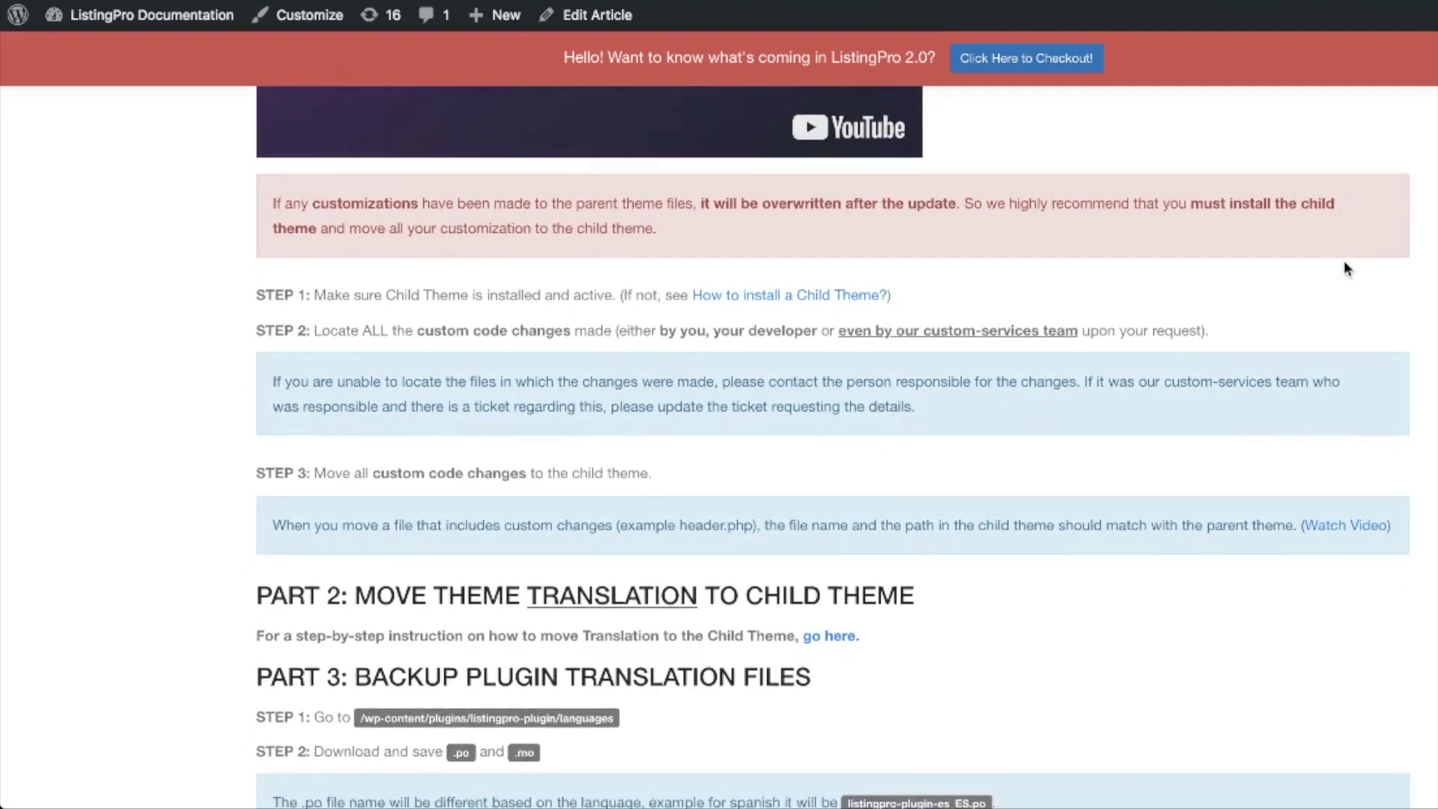
scroll(1344, 268, down, 1)
scroll(1344, 268, down, 1)
scroll(1345, 270, down, 1)
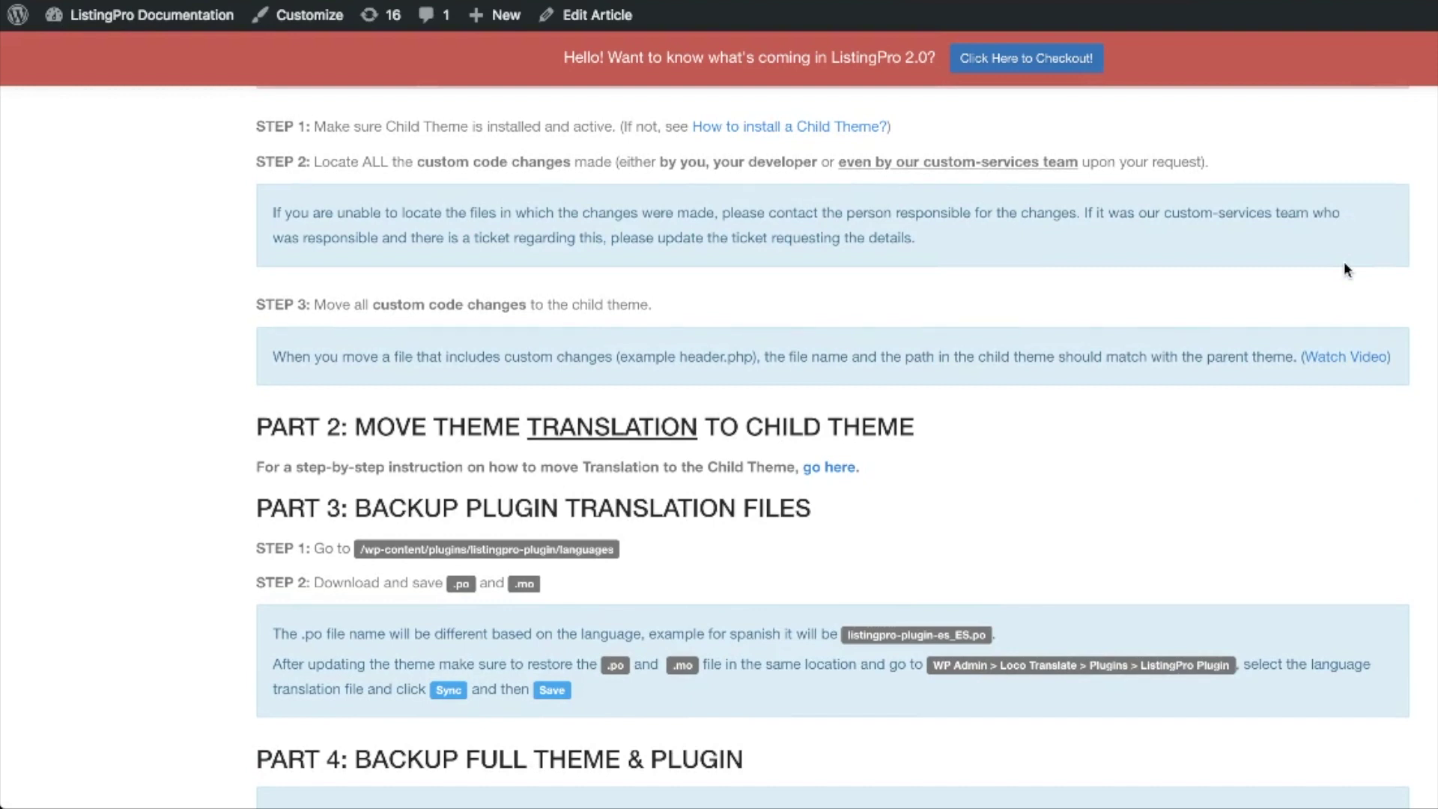
scroll(1345, 270, down, 1)
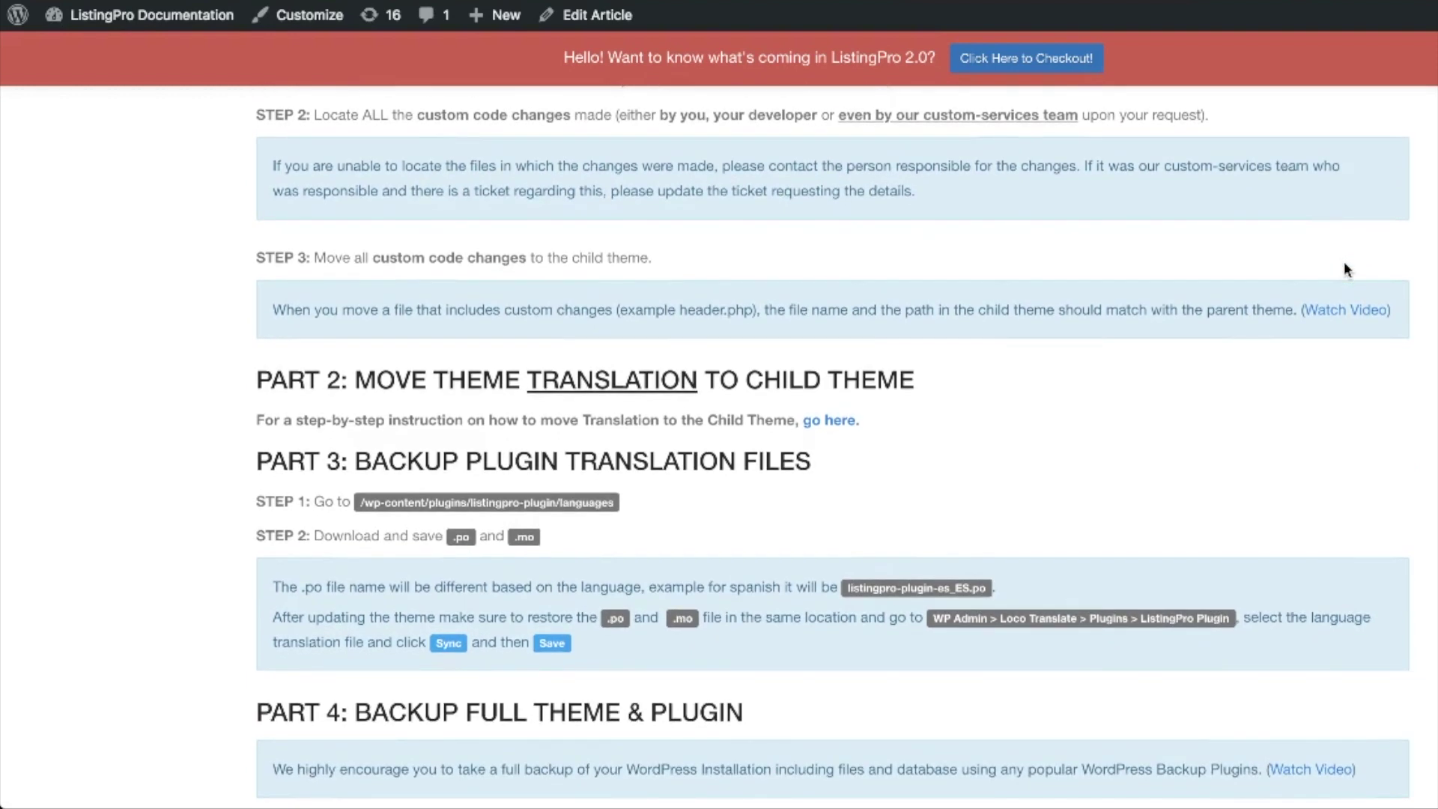
scroll(1345, 270, down, 1)
scroll(1345, 270, down, 1)
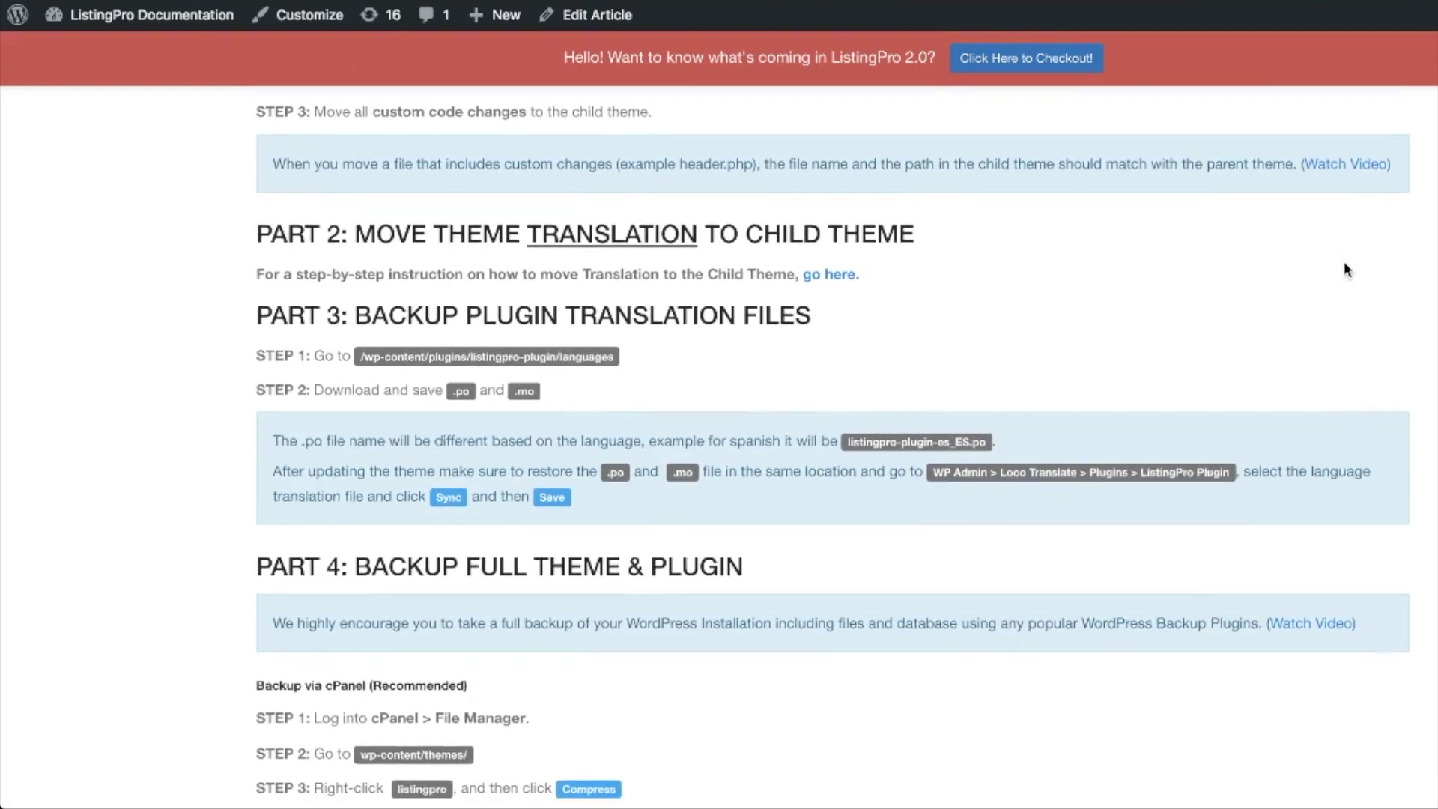
scroll(1345, 269, down, 2)
scroll(1345, 270, down, 2)
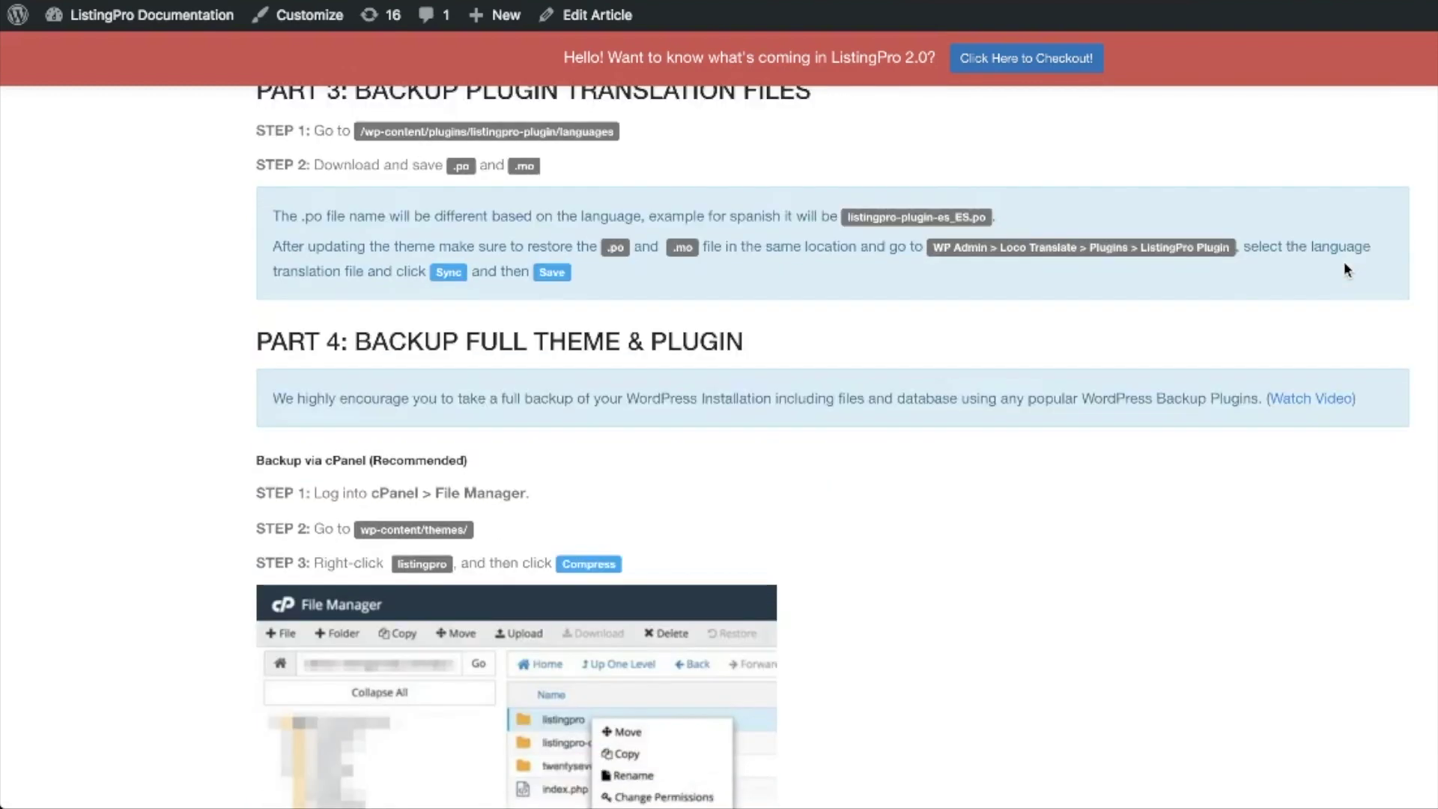
scroll(1344, 264, down, 1)
scroll(1344, 264, down, 3)
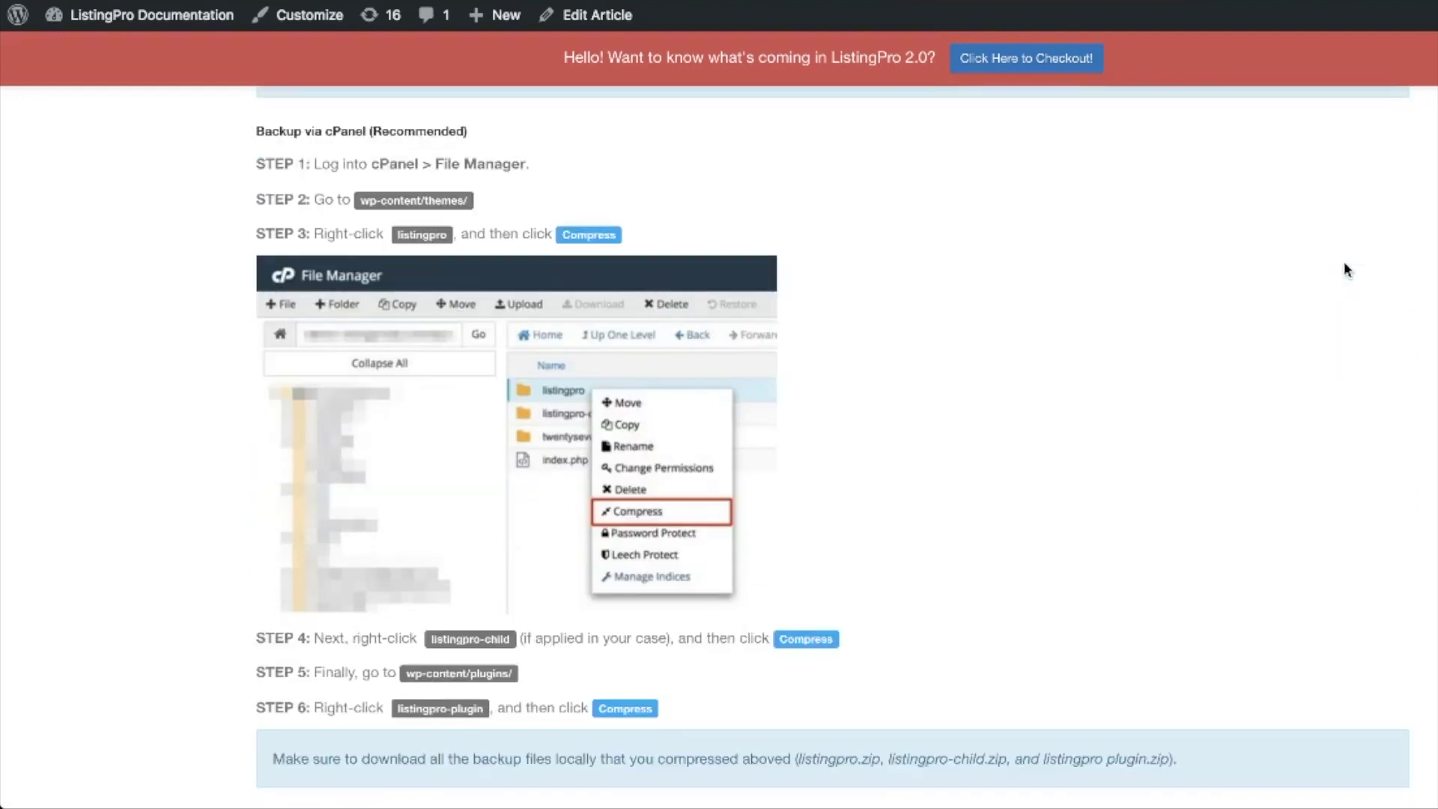
scroll(1345, 268, up, 5)
scroll(1345, 269, up, 10)
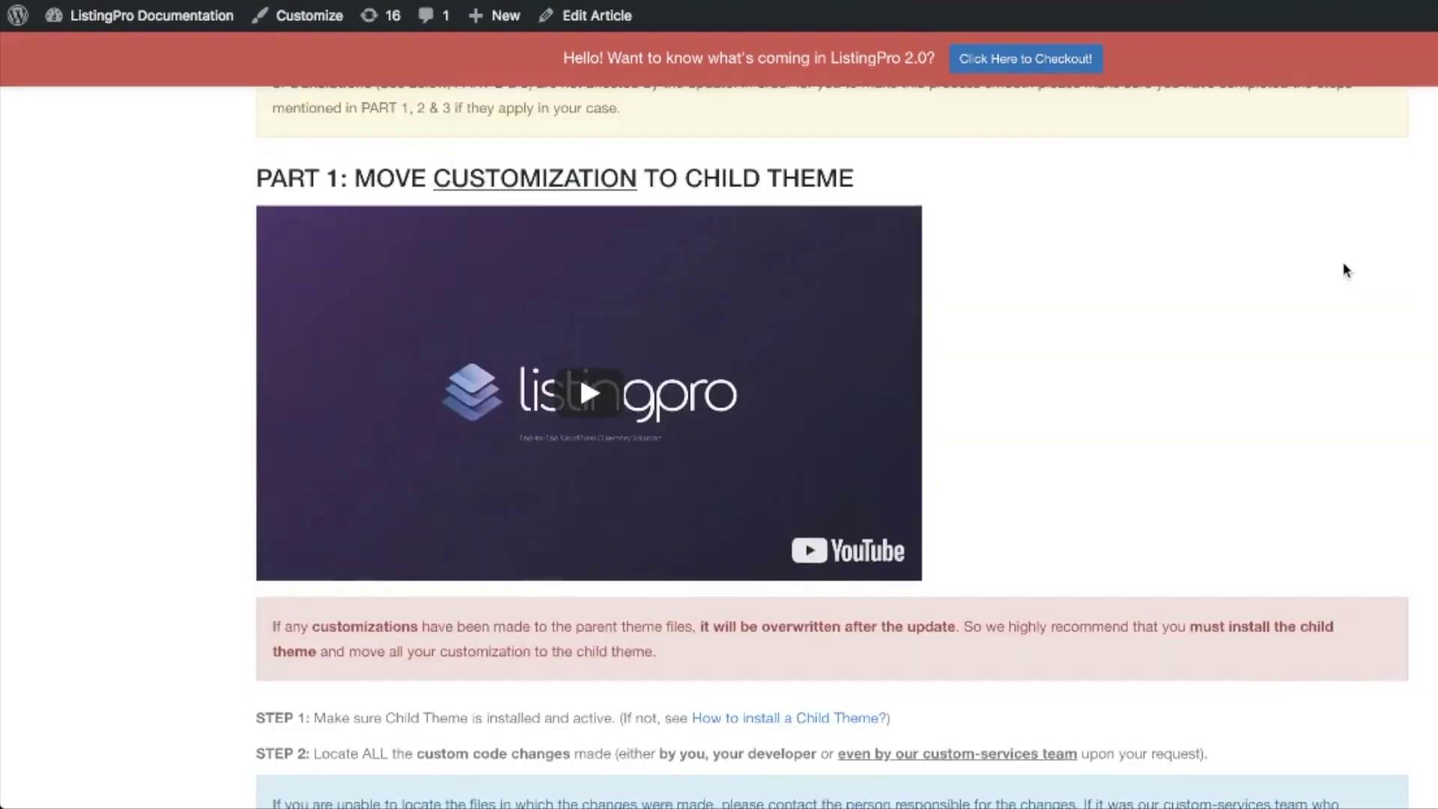
scroll(1343, 266, up, 3)
scroll(1344, 269, up, 3)
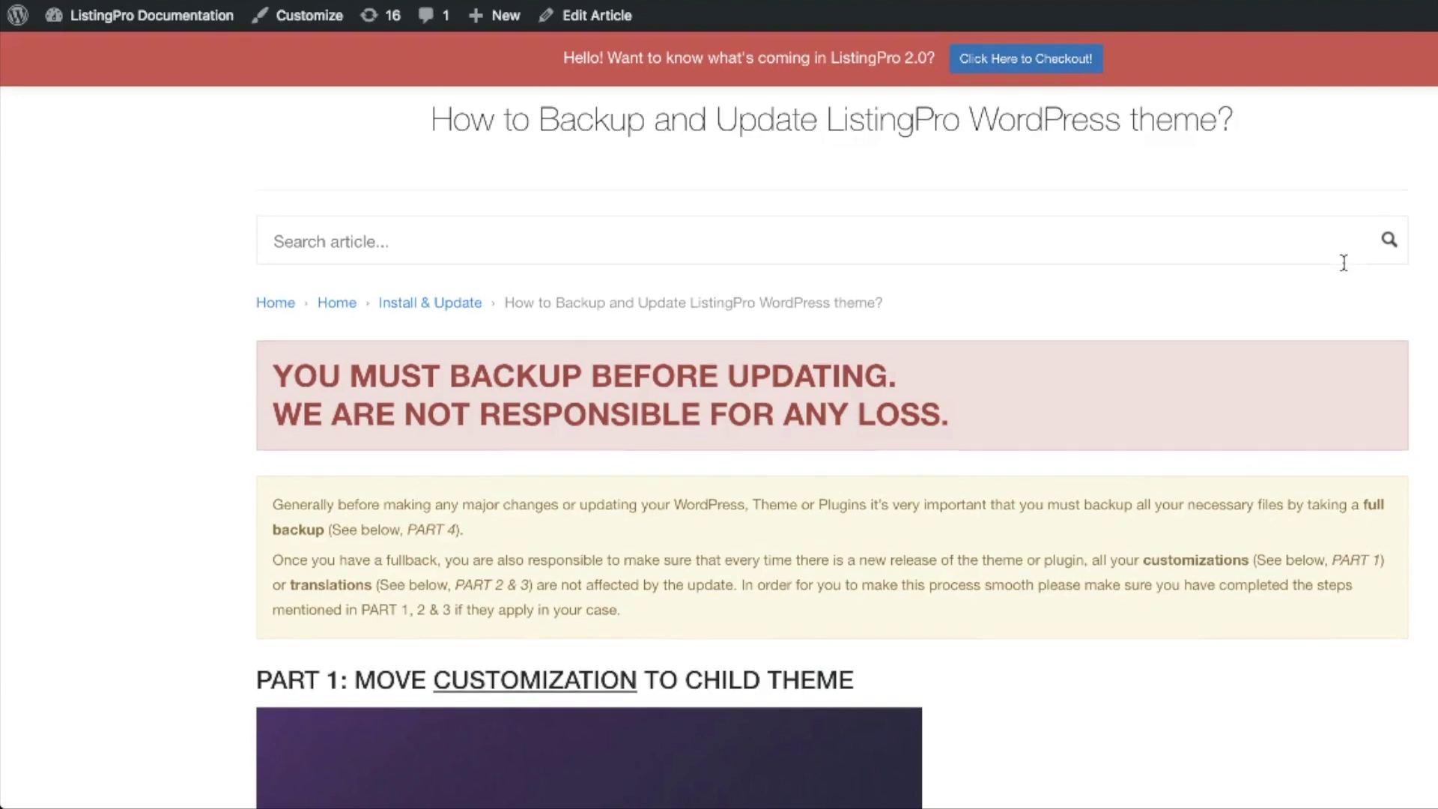
scroll(1344, 270, up, 2)
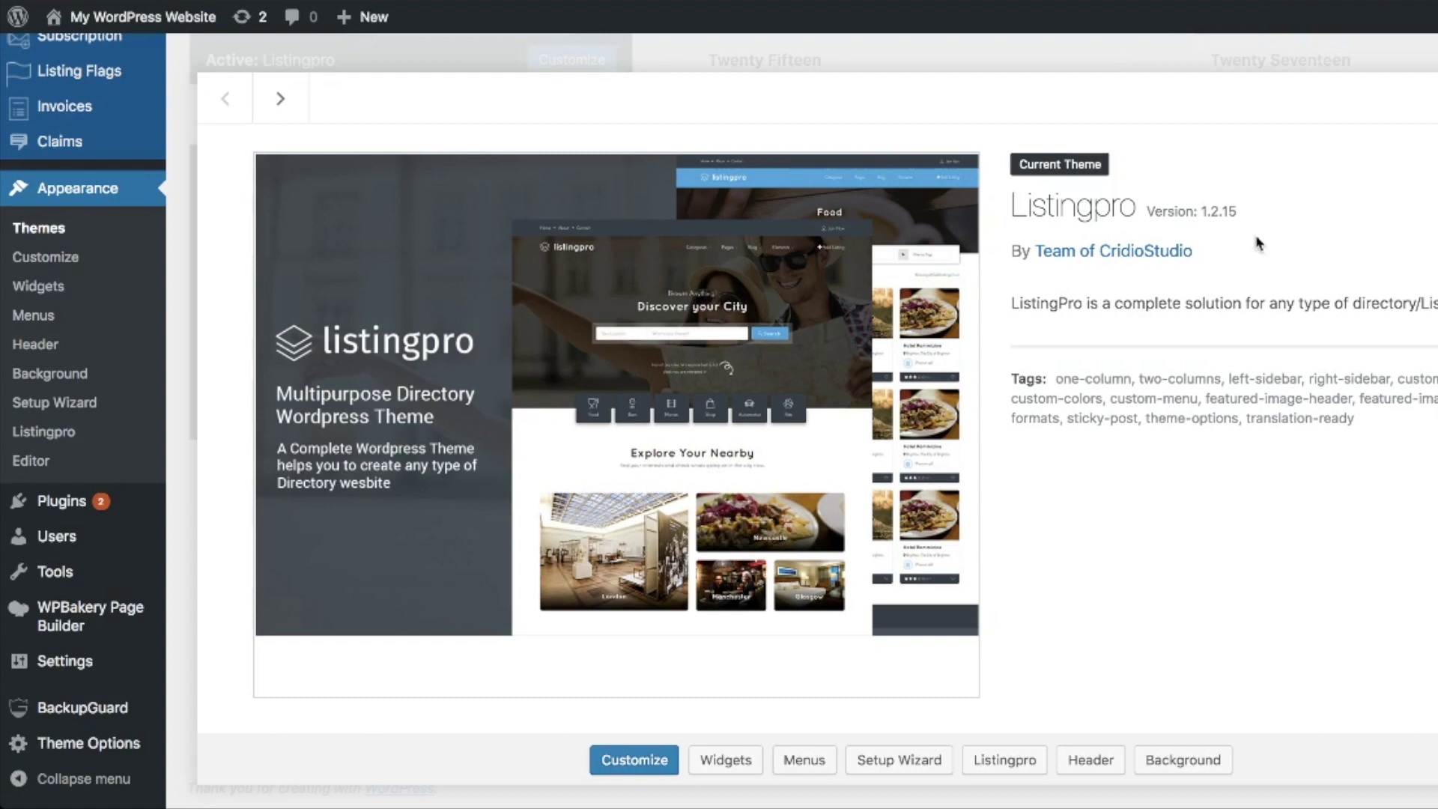
double_click(1213, 210)
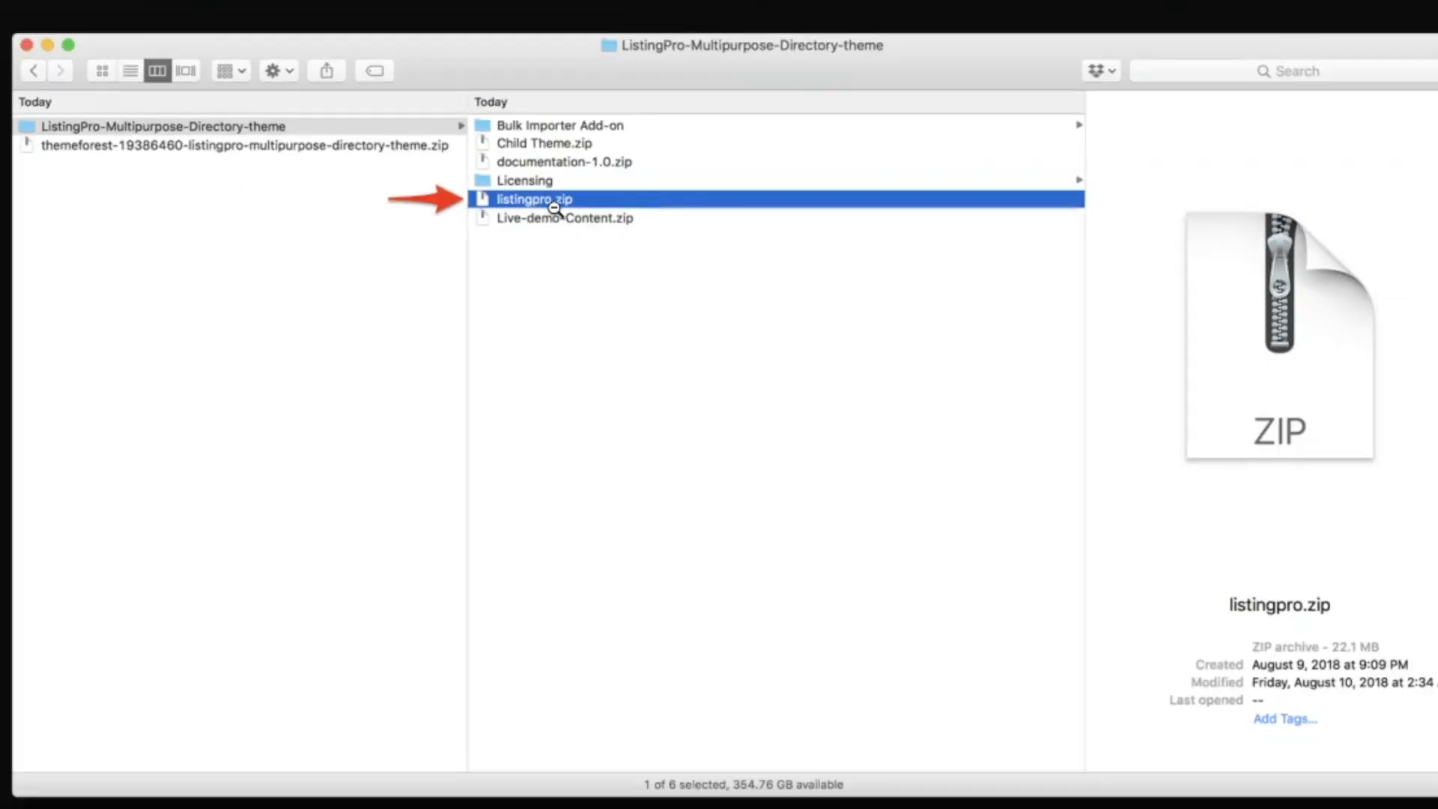
Scroll the ListingPro-Multipurpose-Directory-theme folder to locate listingpro.zip
scroll(911, 452, down, 8)
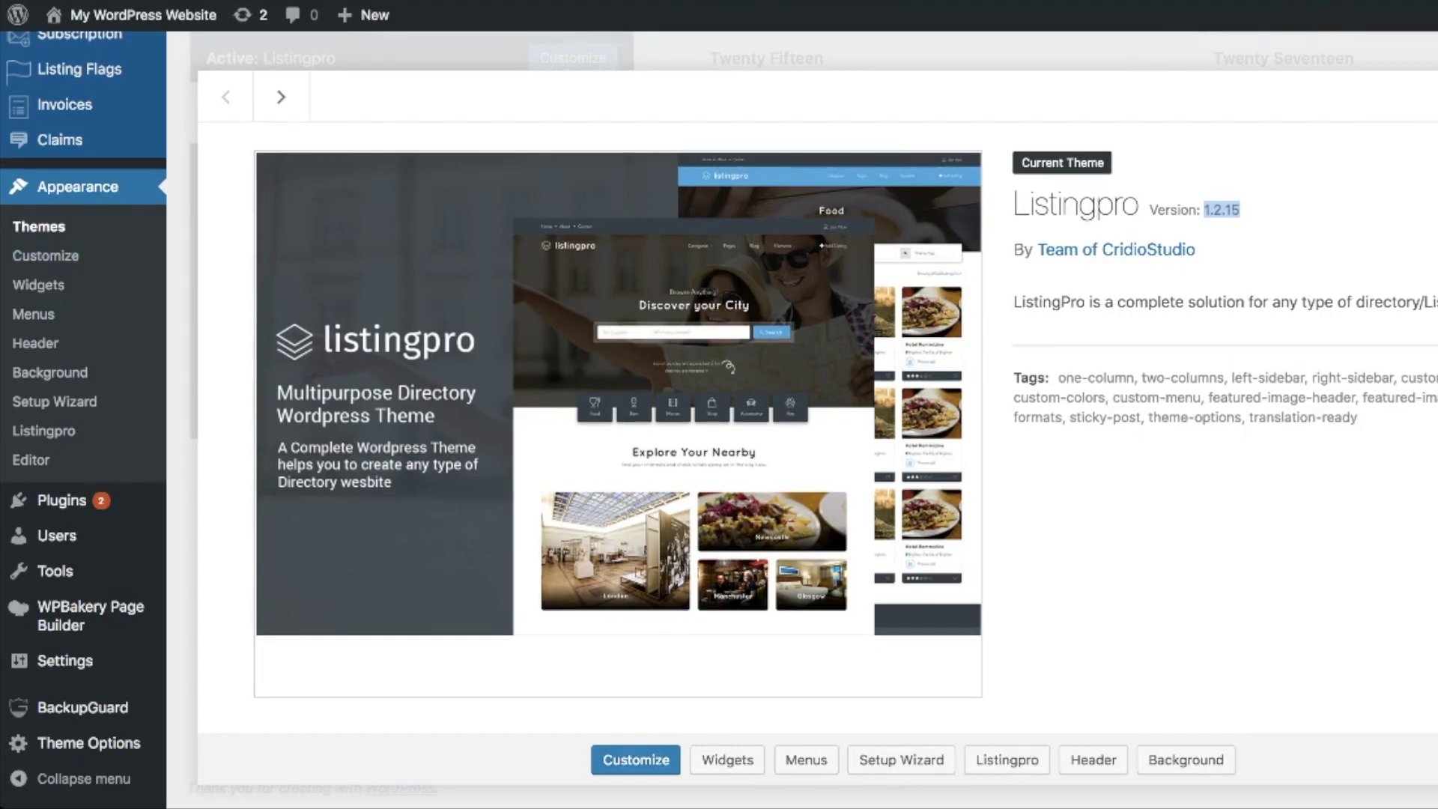
Activate Twenty Fifteen and delete the old Listingpro 1.2.15 theme
key(Escape)
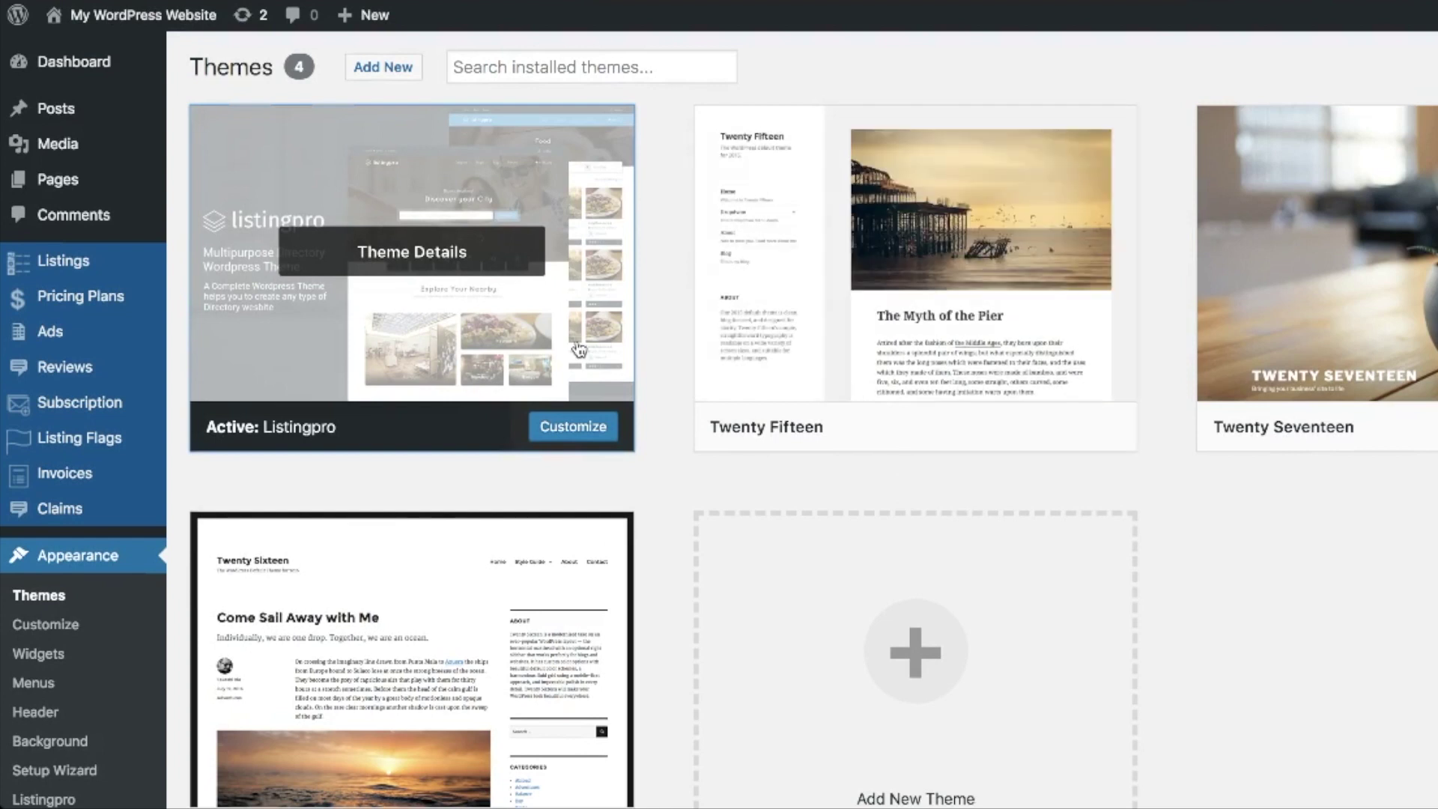
mouse_move(915, 259)
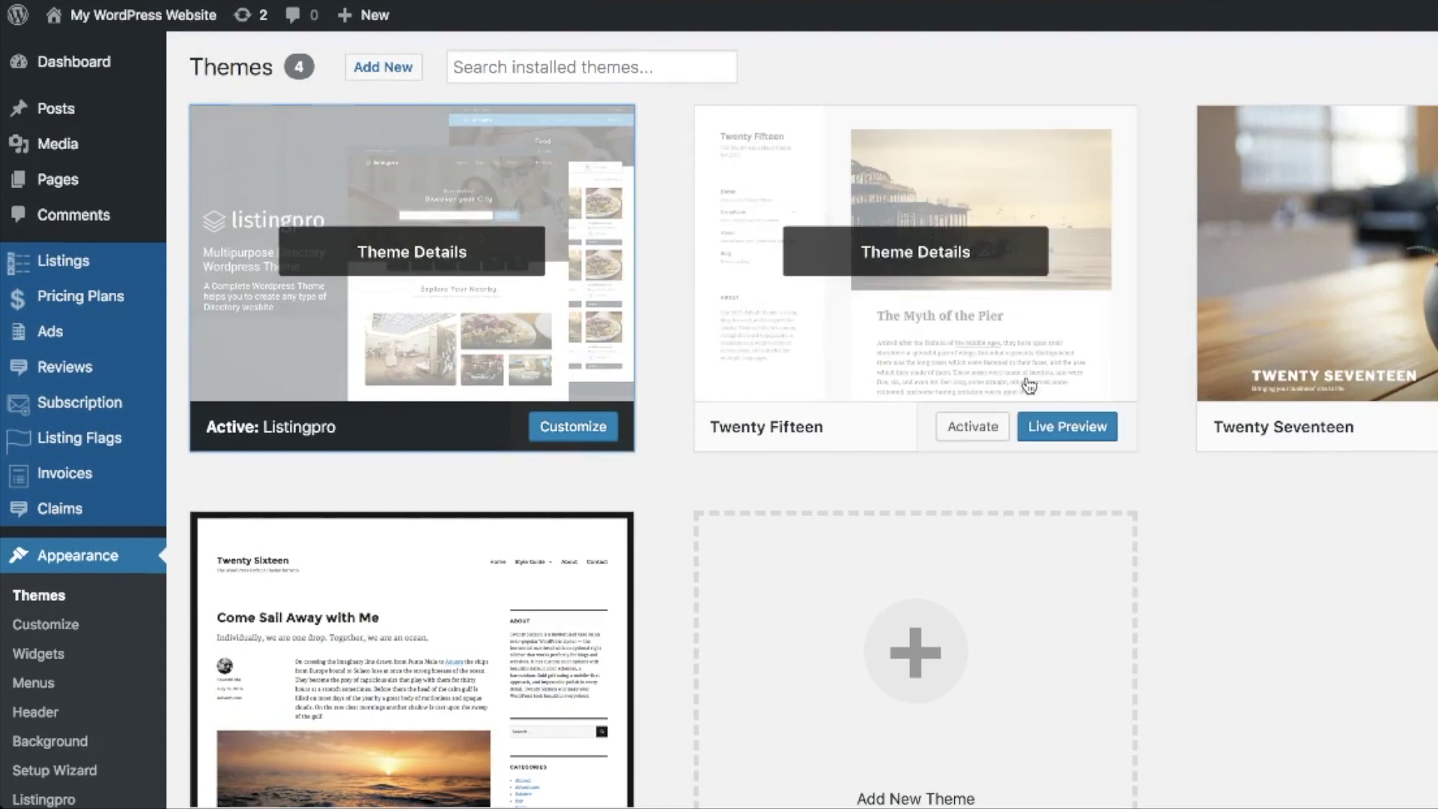
click(975, 431)
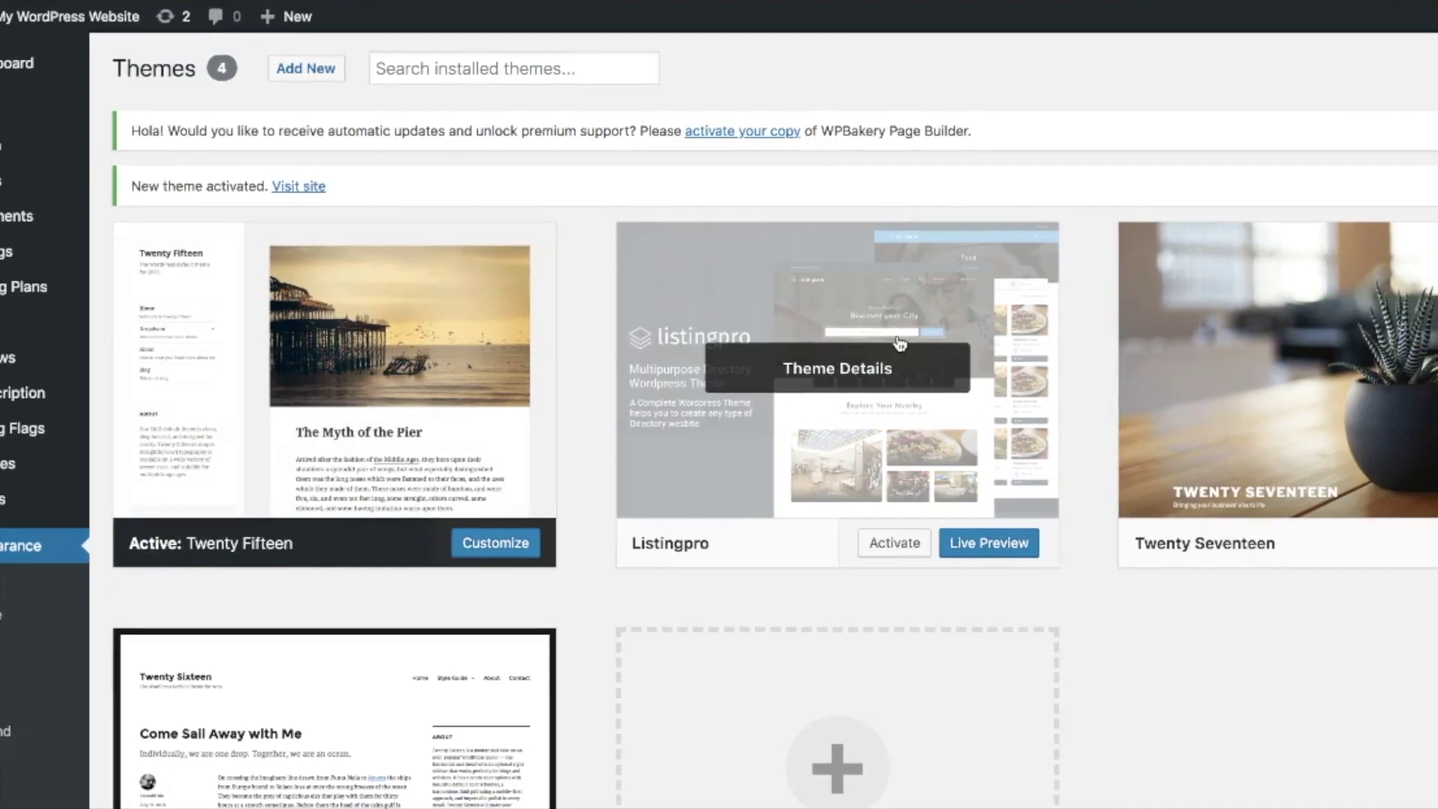
click(900, 344)
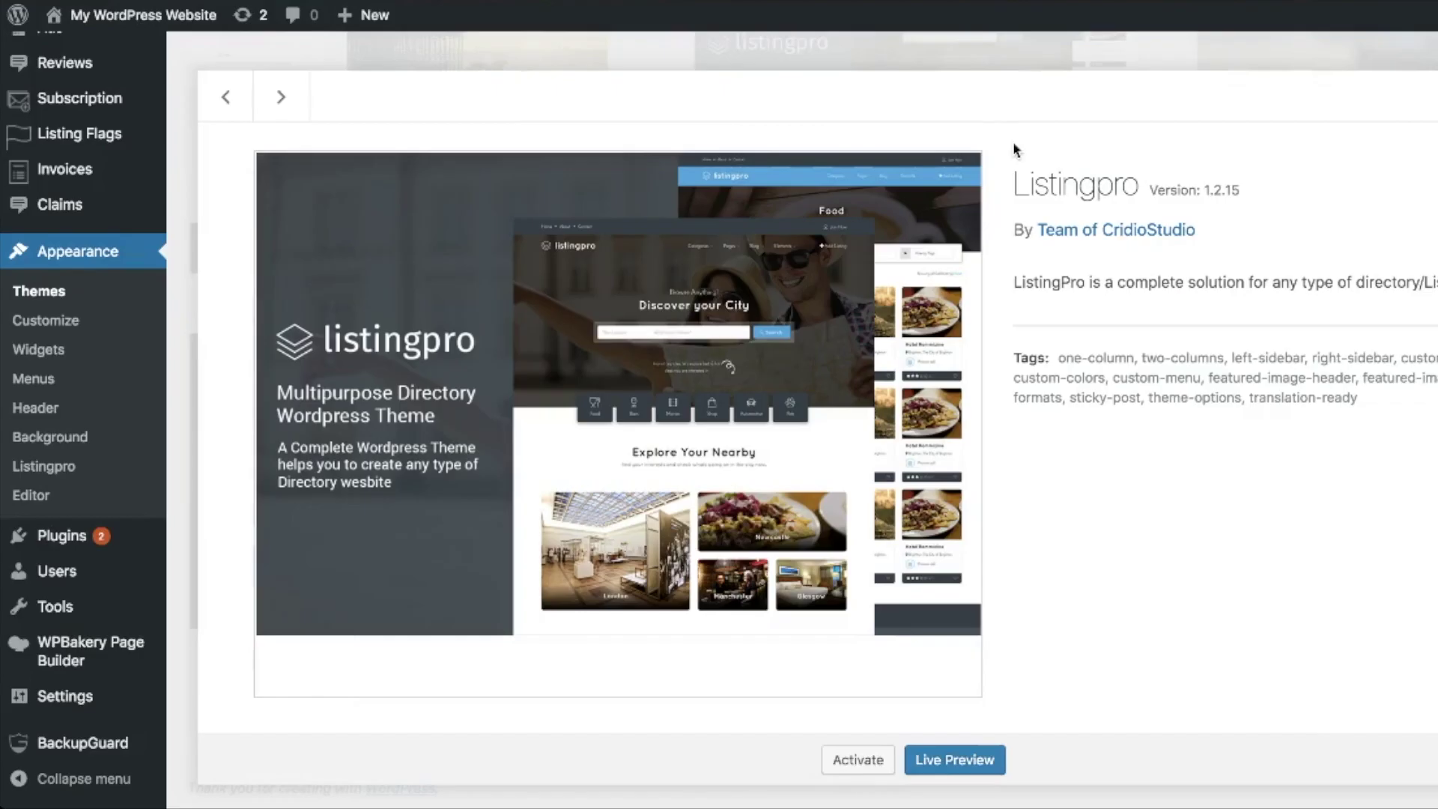
key(Escape)
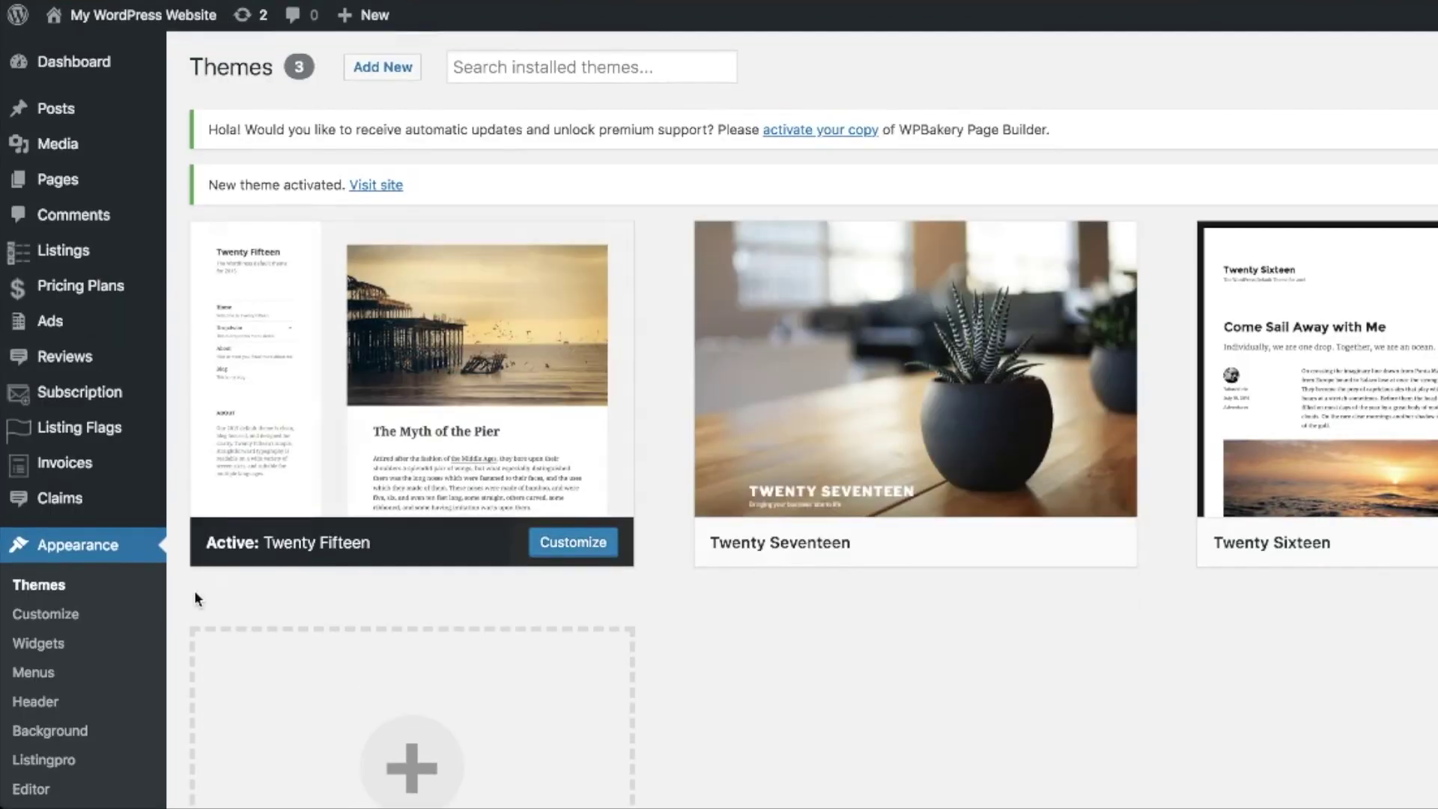
Bulk-deactivate the ListingPro, Nextend Social Login, Redux Framework and WPBakery plugins
scroll(195, 591, down, 3)
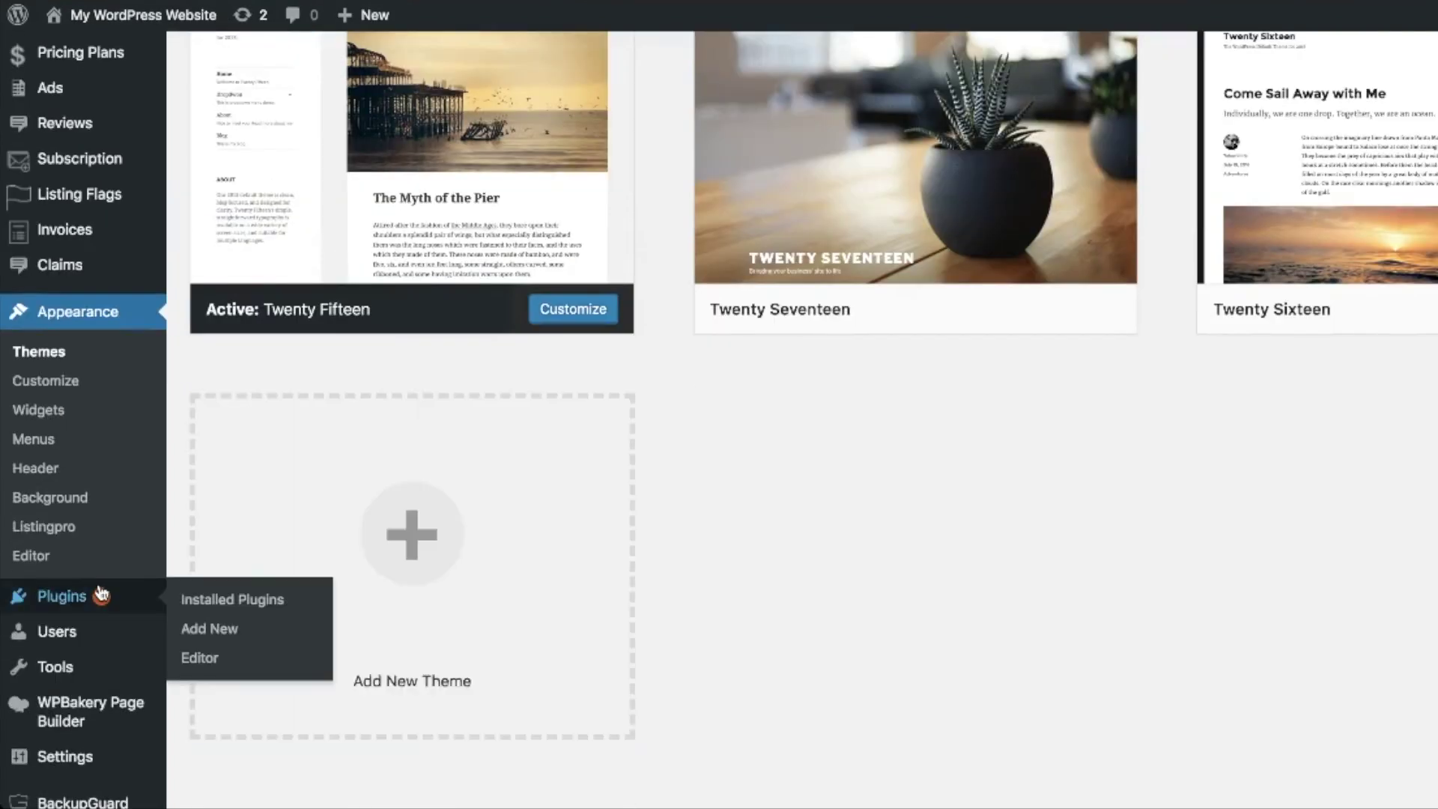
click(195, 600)
scroll(215, 547, down, 2)
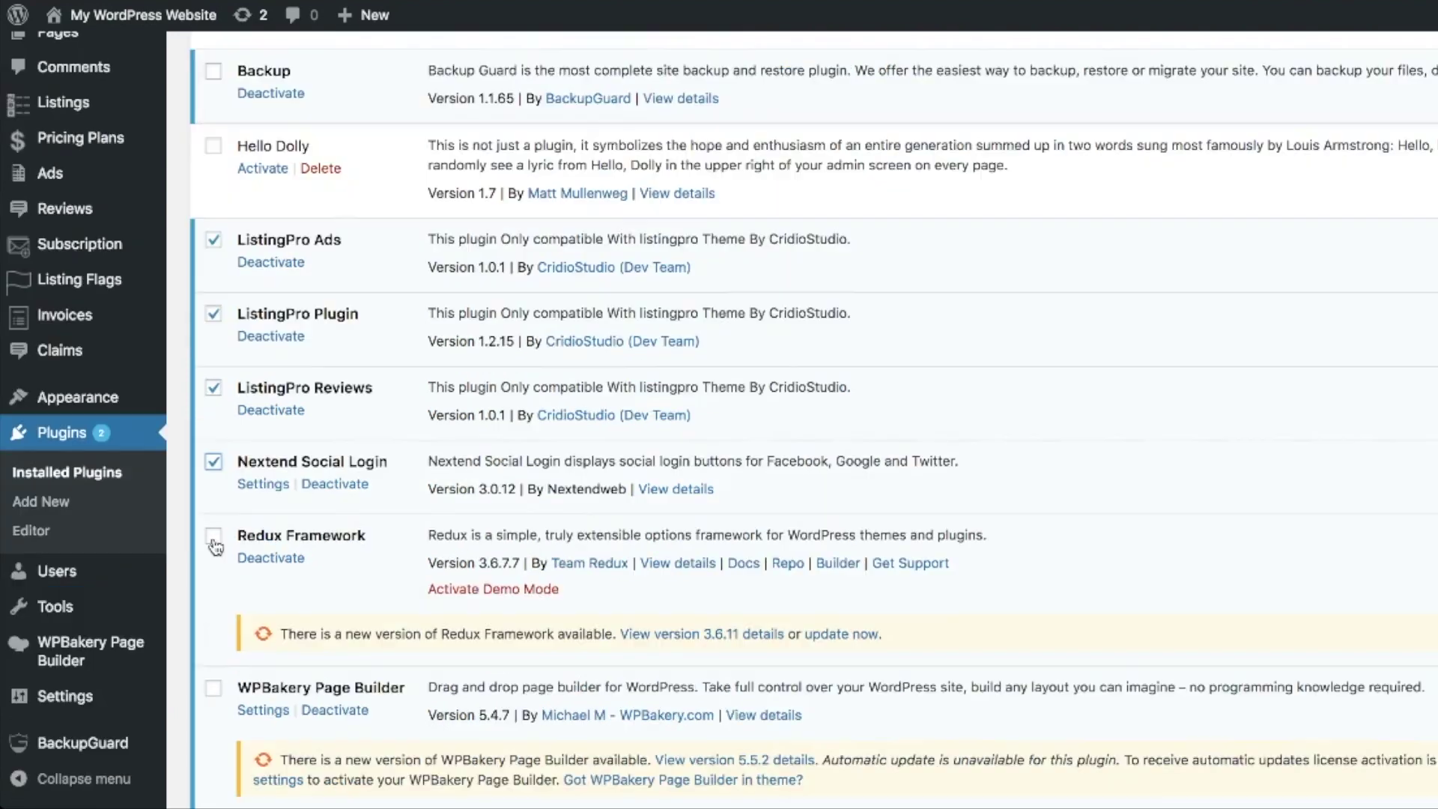
click(213, 538)
scroll(215, 629, down, 2)
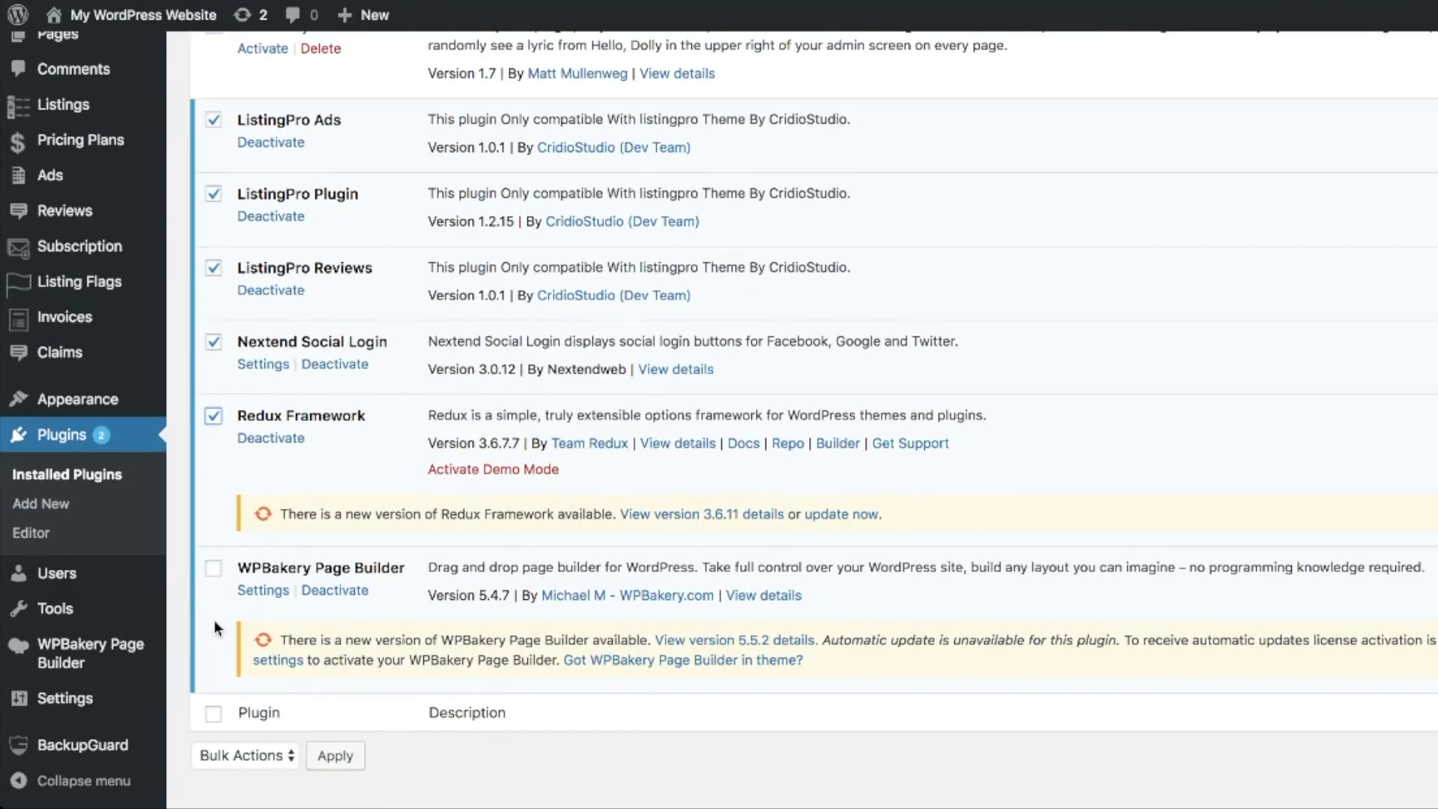
click(213, 567)
scroll(214, 567, up, 5)
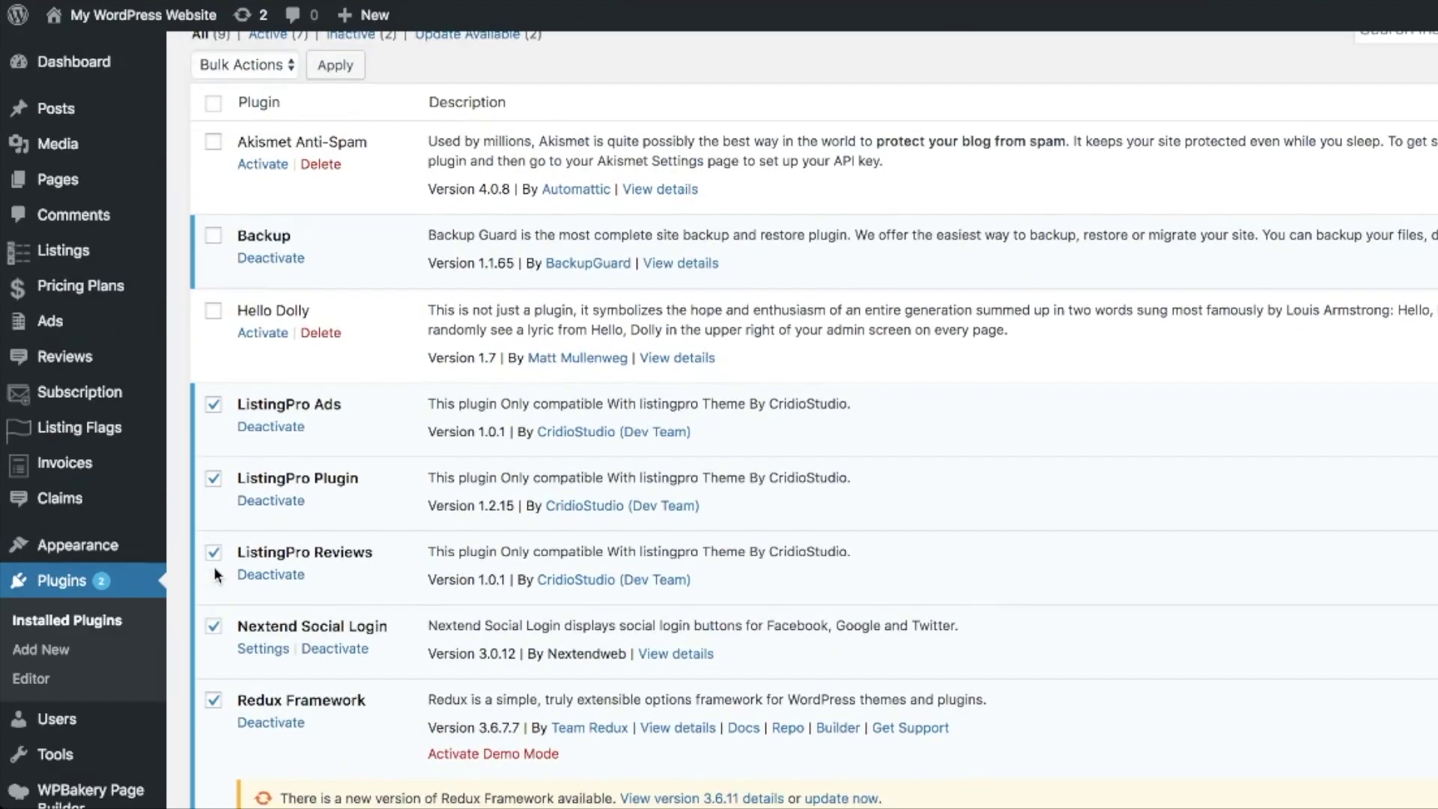
scroll(214, 567, down, 2)
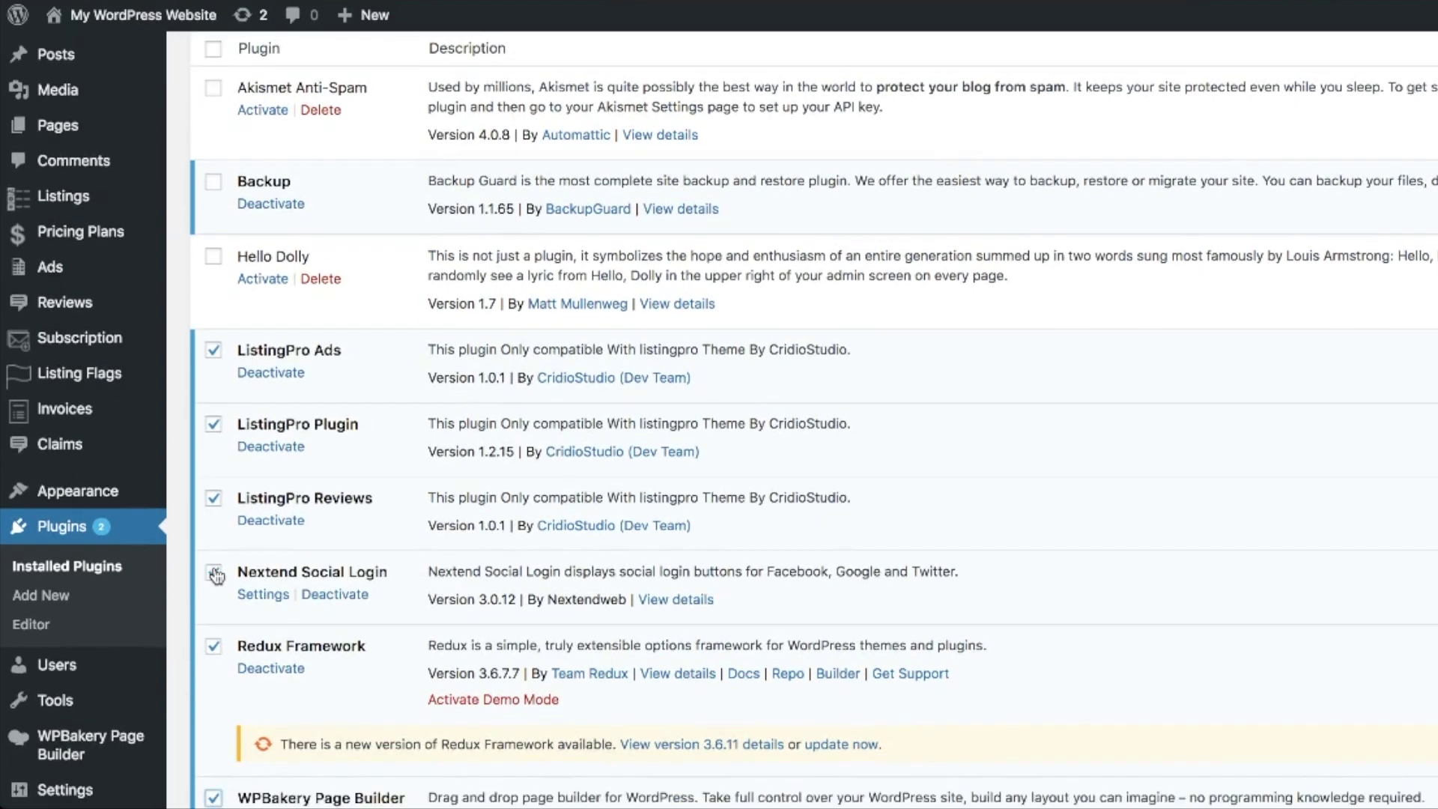
scroll(213, 566, down, 1)
scroll(214, 566, down, 2)
click(322, 701)
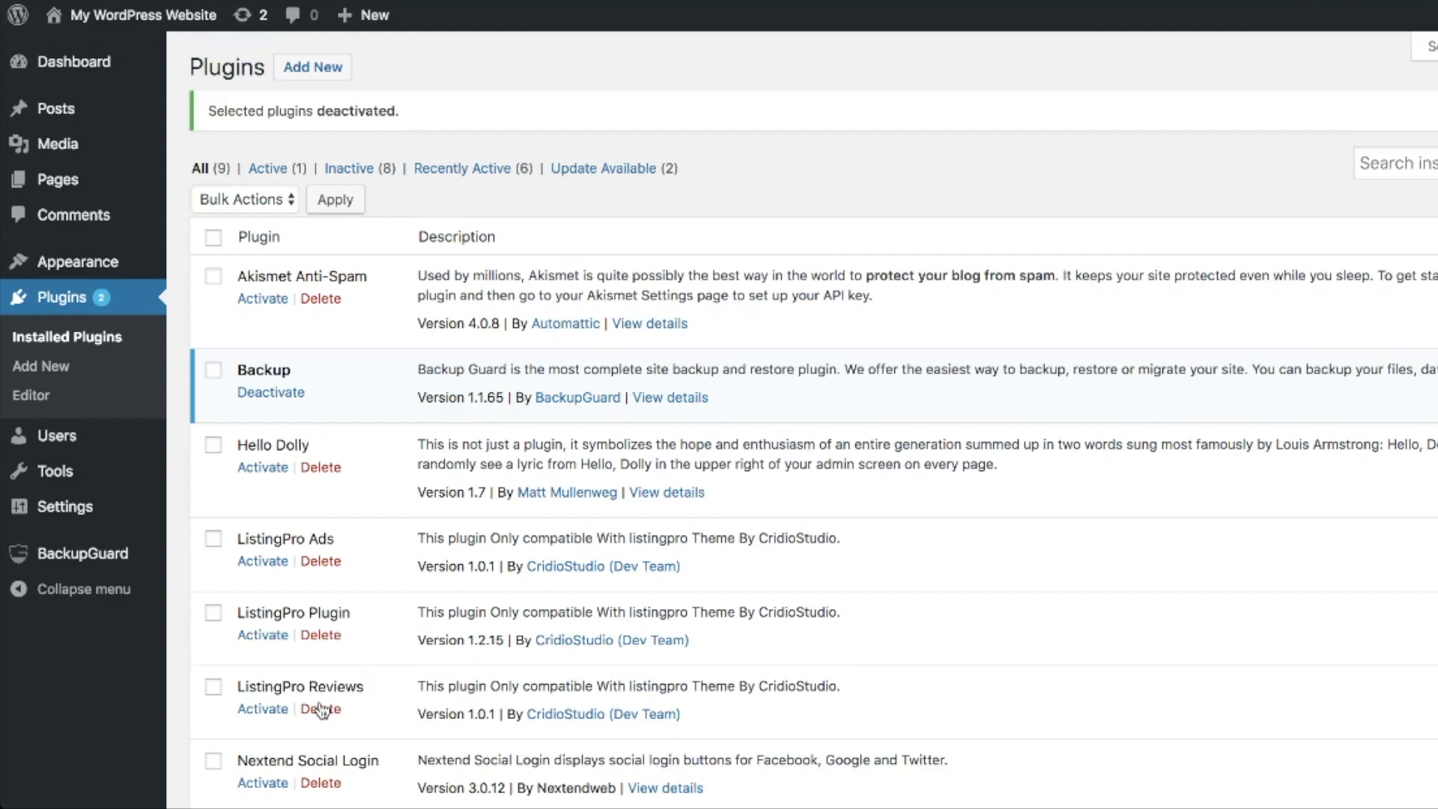
scroll(322, 708, down, 5)
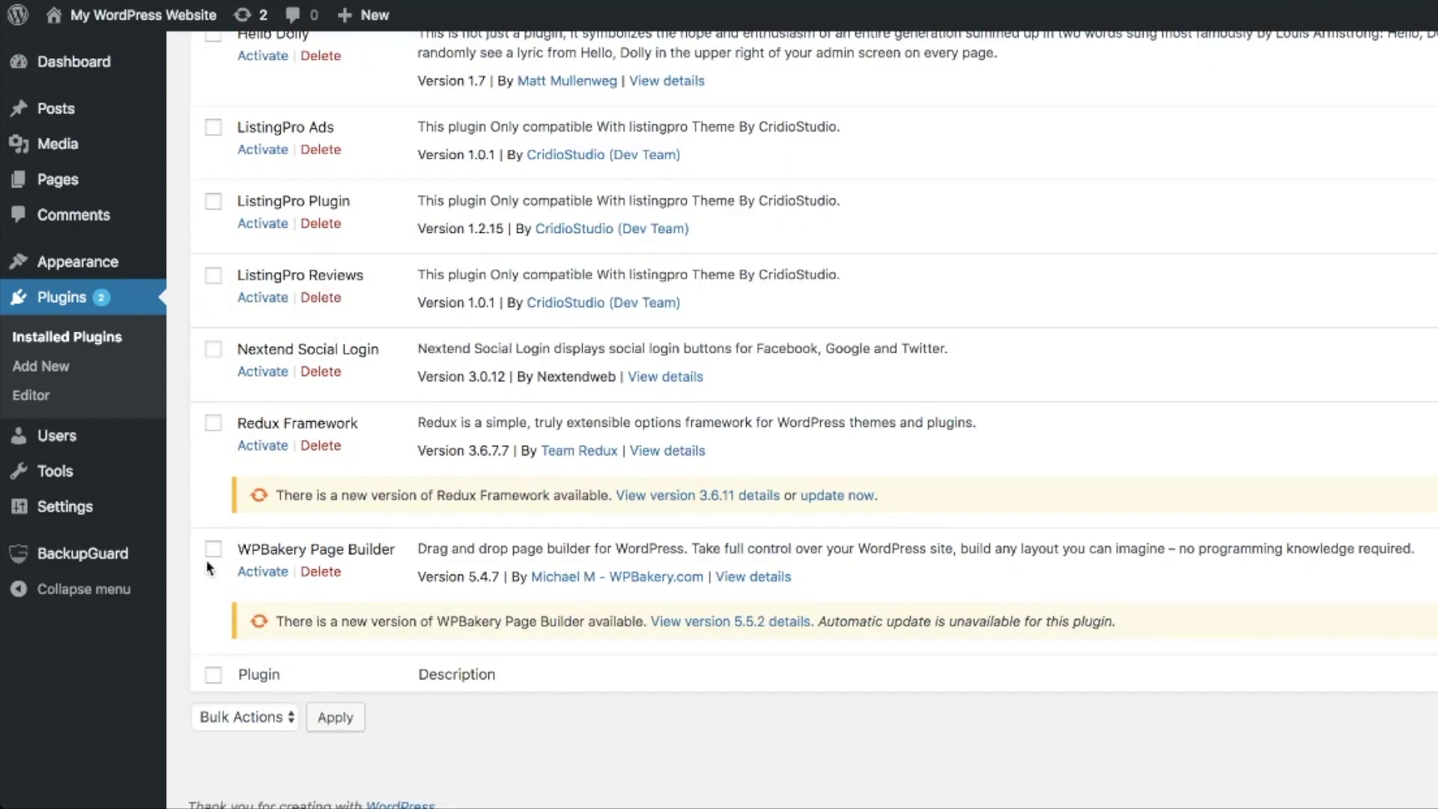
Bulk-delete ListingPro Ads, Plugin, Reviews, Nextend Social Login, Redux Framework and WPBakery
click(214, 423)
click(213, 349)
click(214, 277)
click(213, 203)
click(214, 128)
click(259, 719)
click(250, 787)
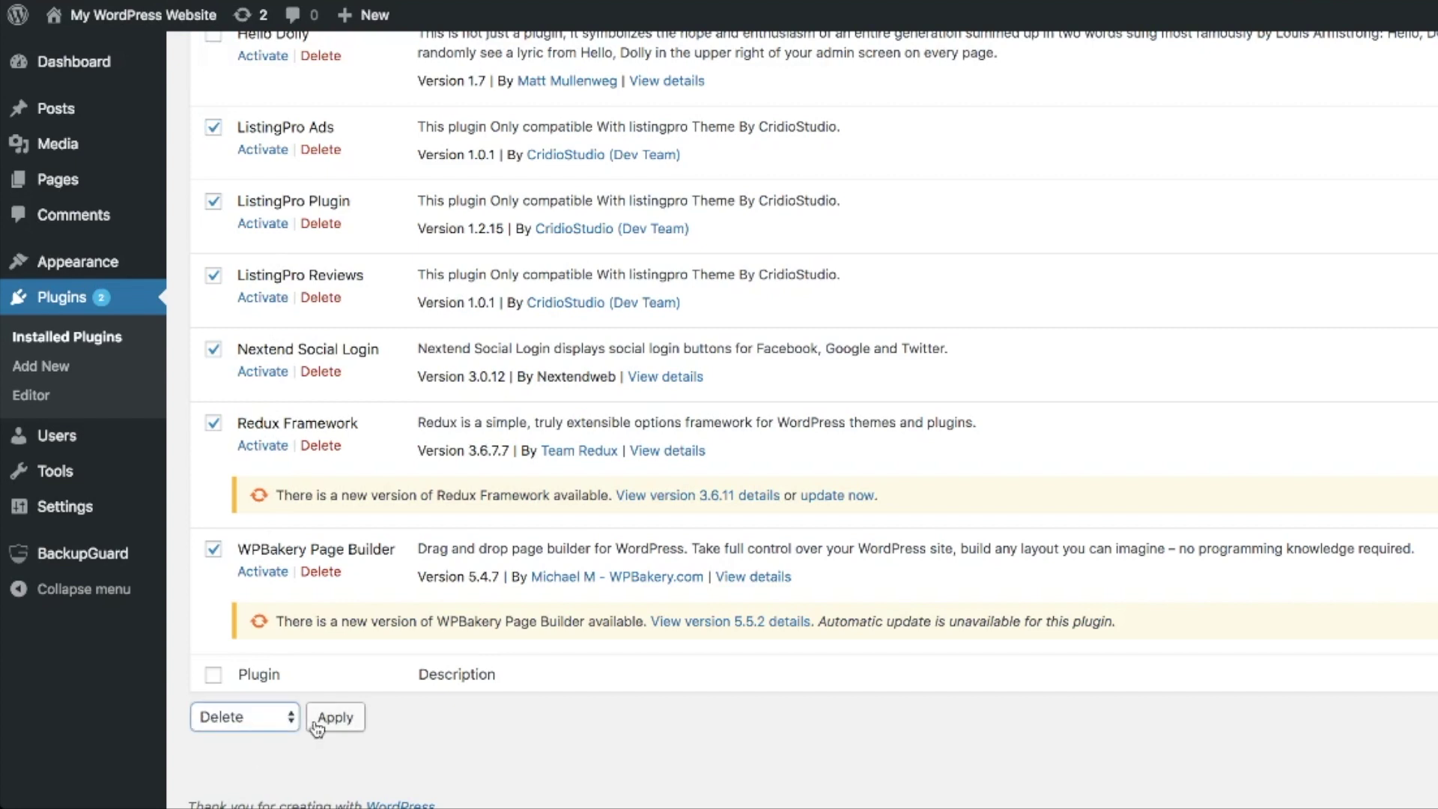
click(317, 723)
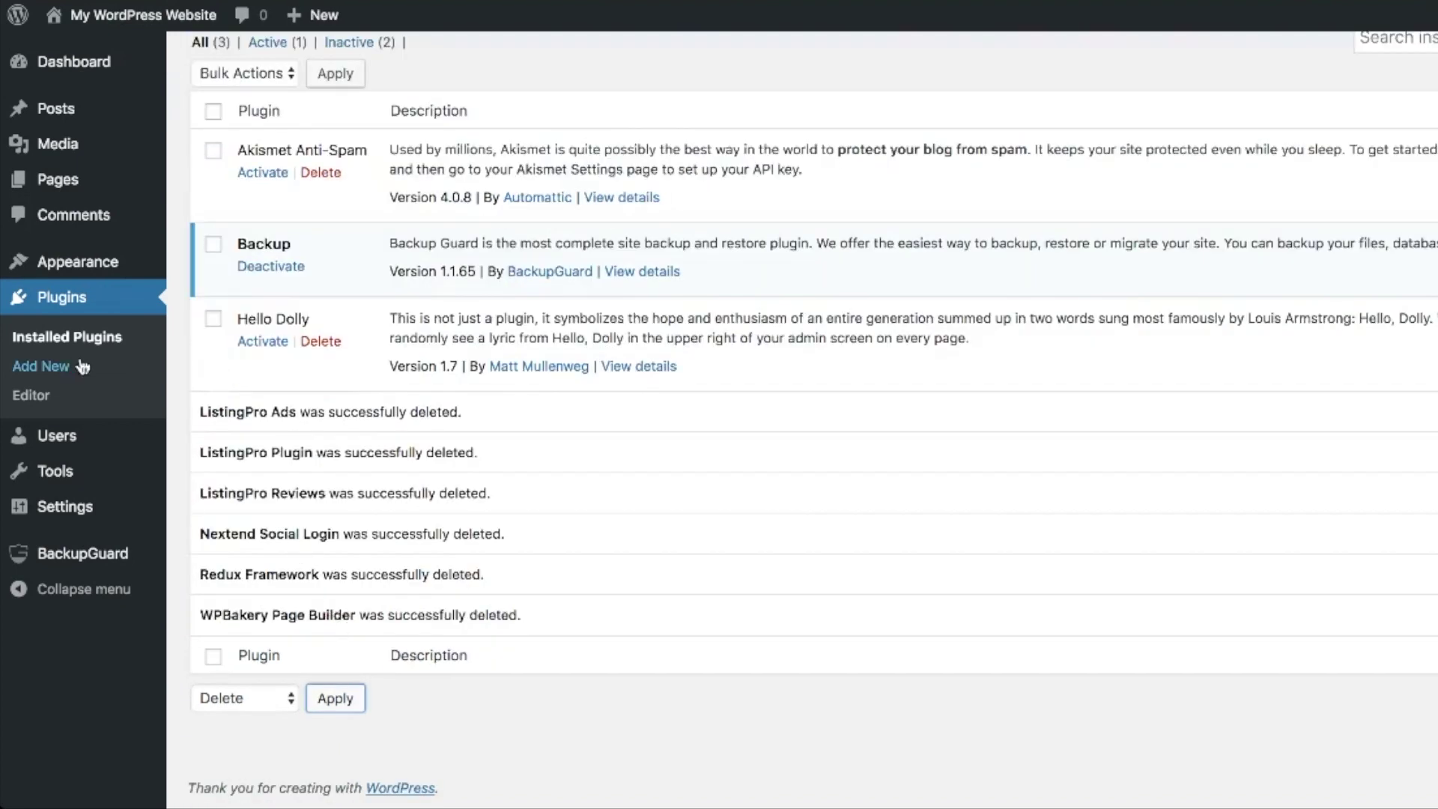
scroll(105, 323, up, 3)
mouse_move(77, 261)
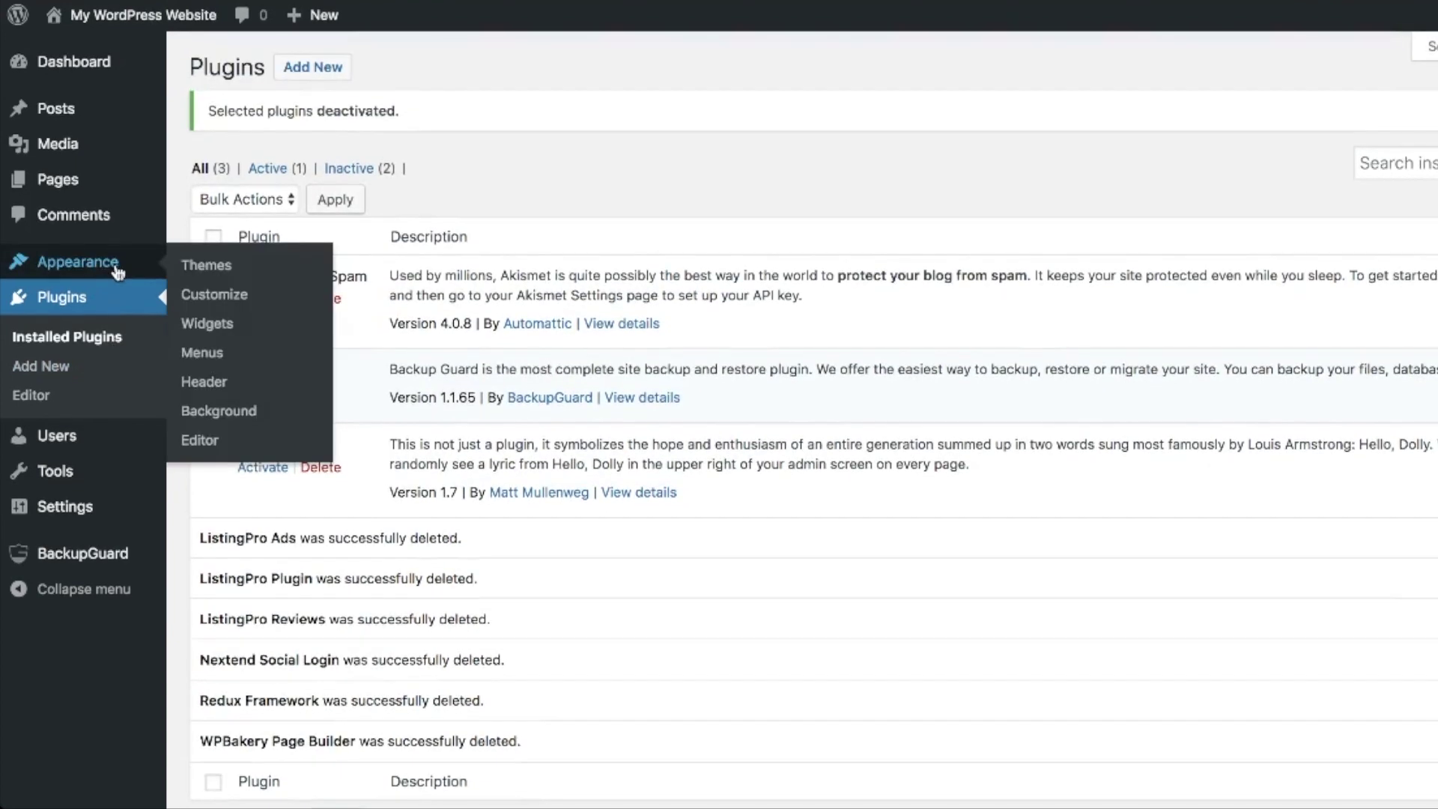
Upload, install and activate listingpro.zip, then start installing its required plugins
click(215, 263)
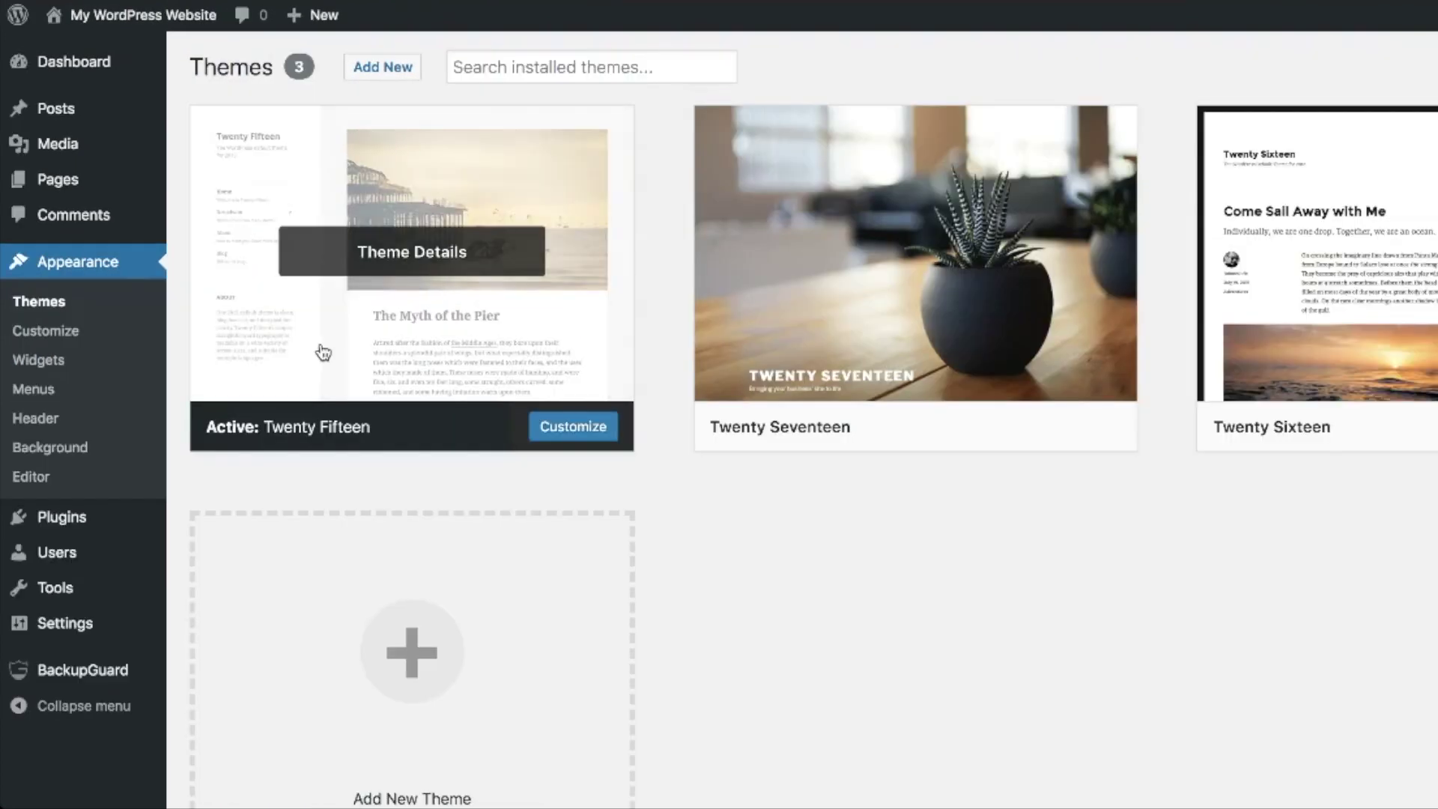
click(402, 67)
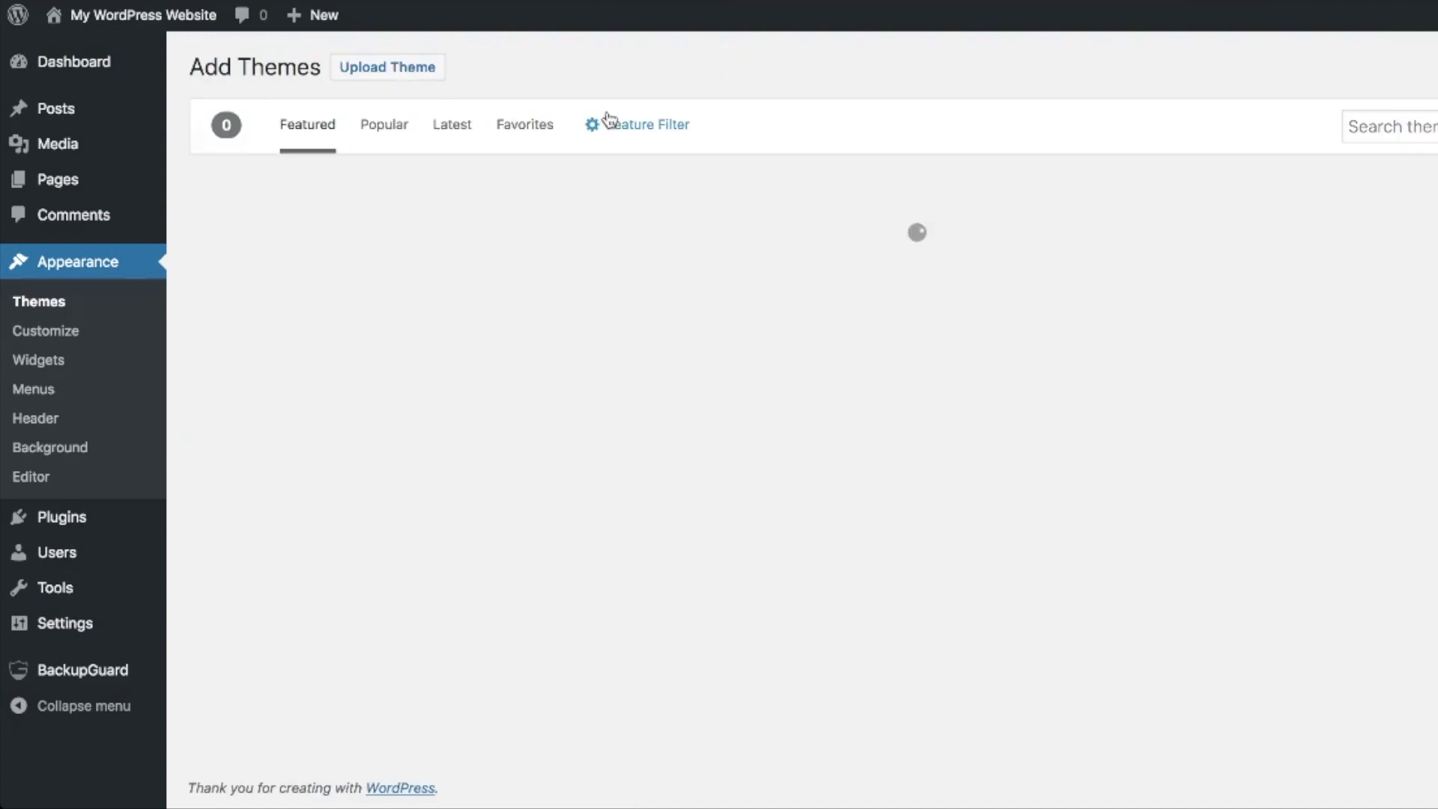
click(397, 74)
click(763, 254)
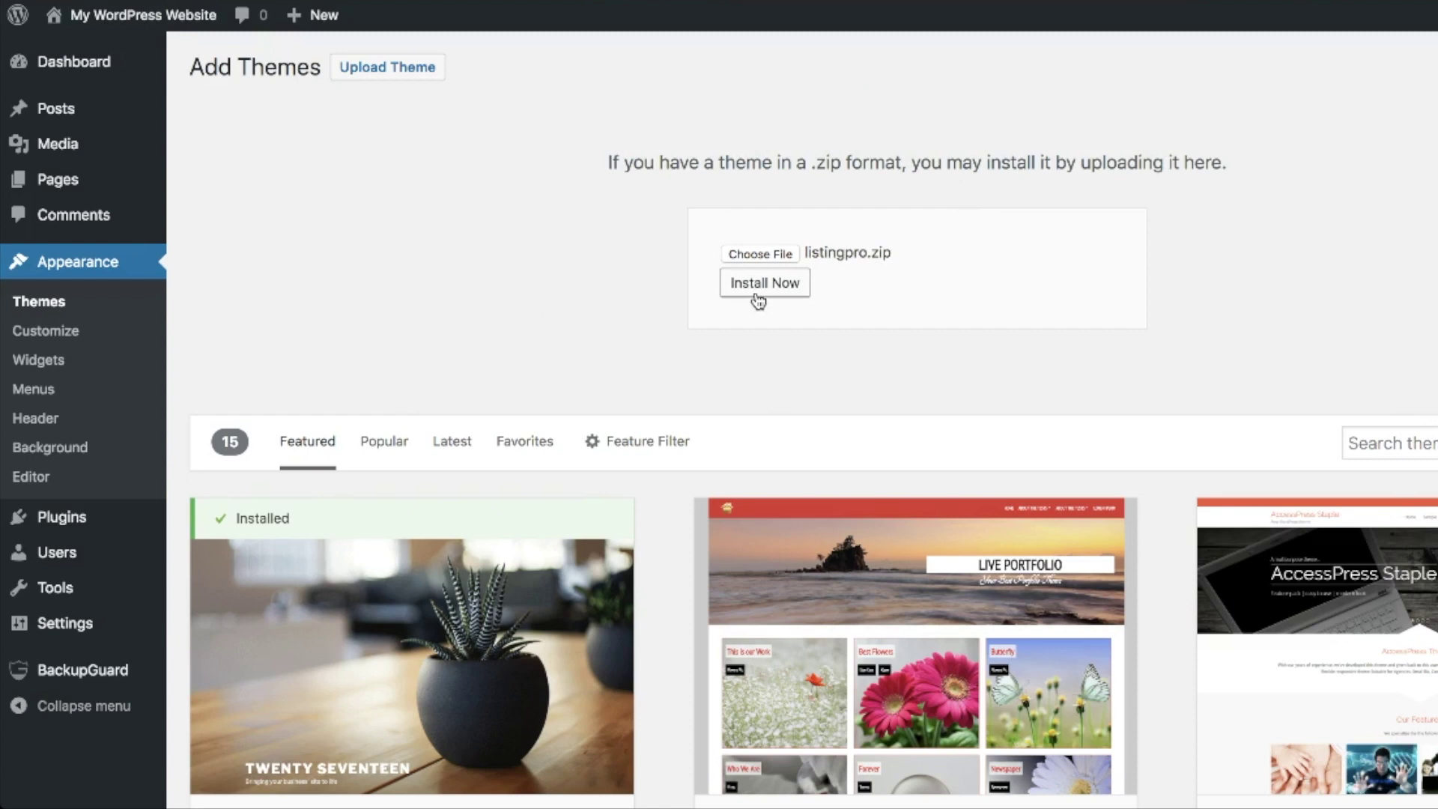
click(758, 299)
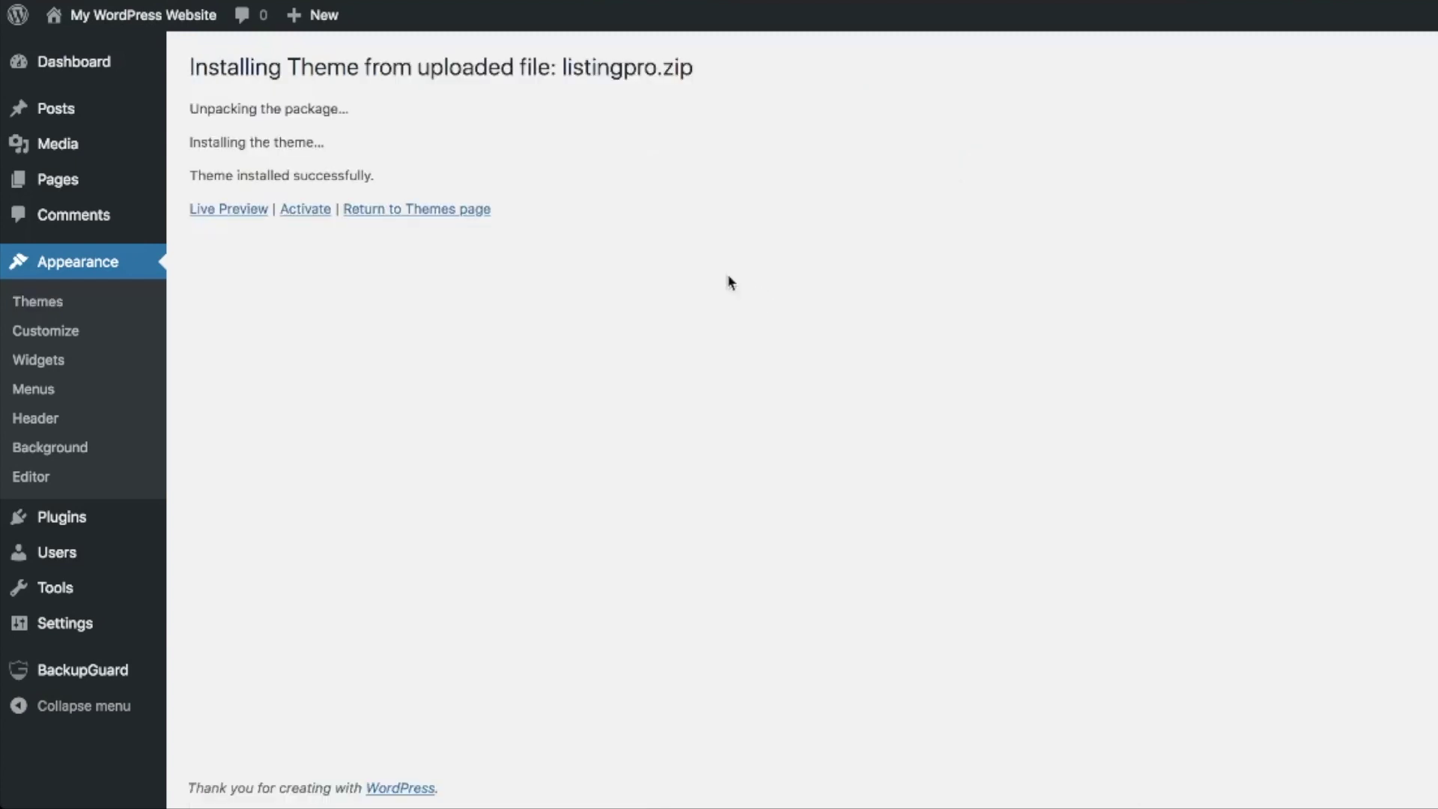
click(315, 211)
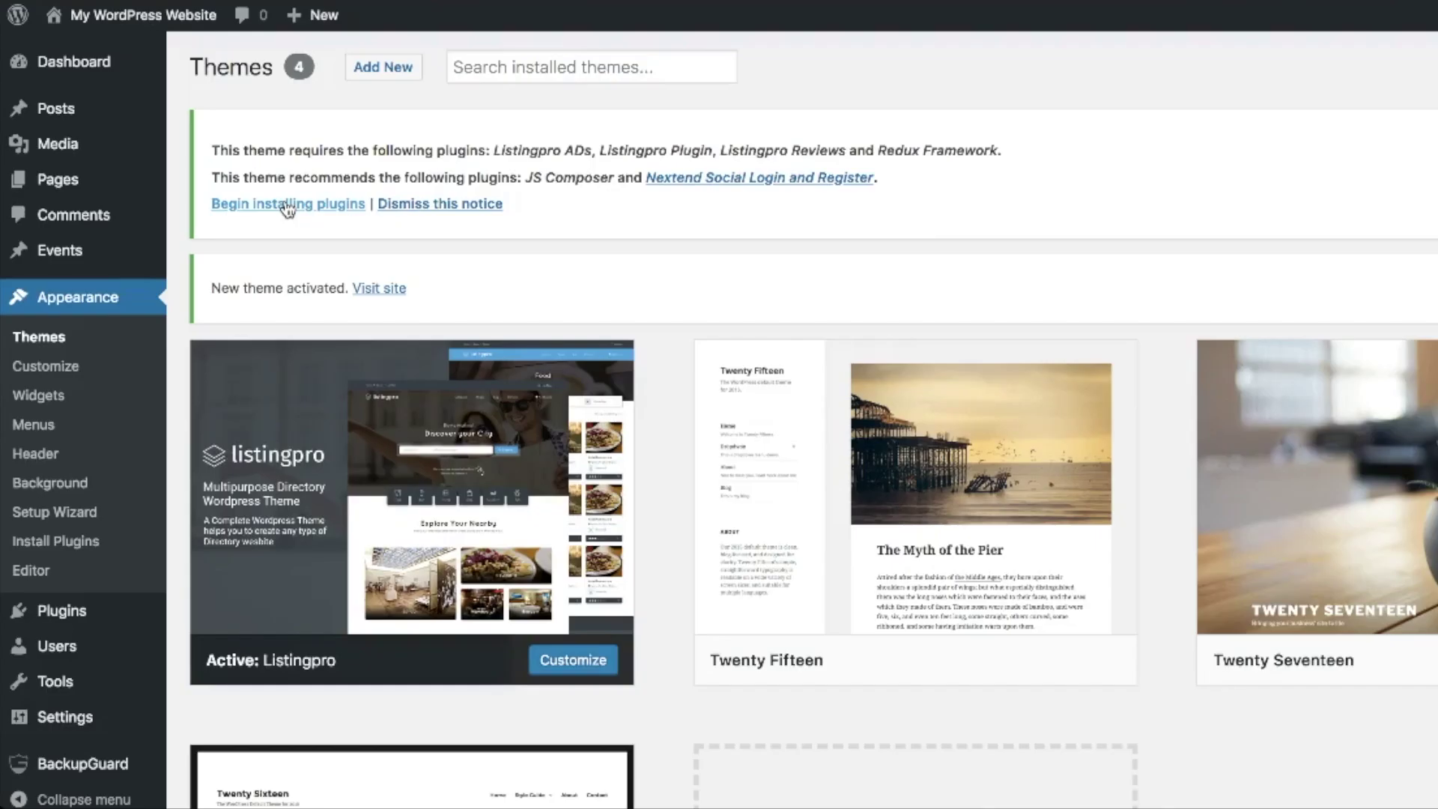
click(287, 204)
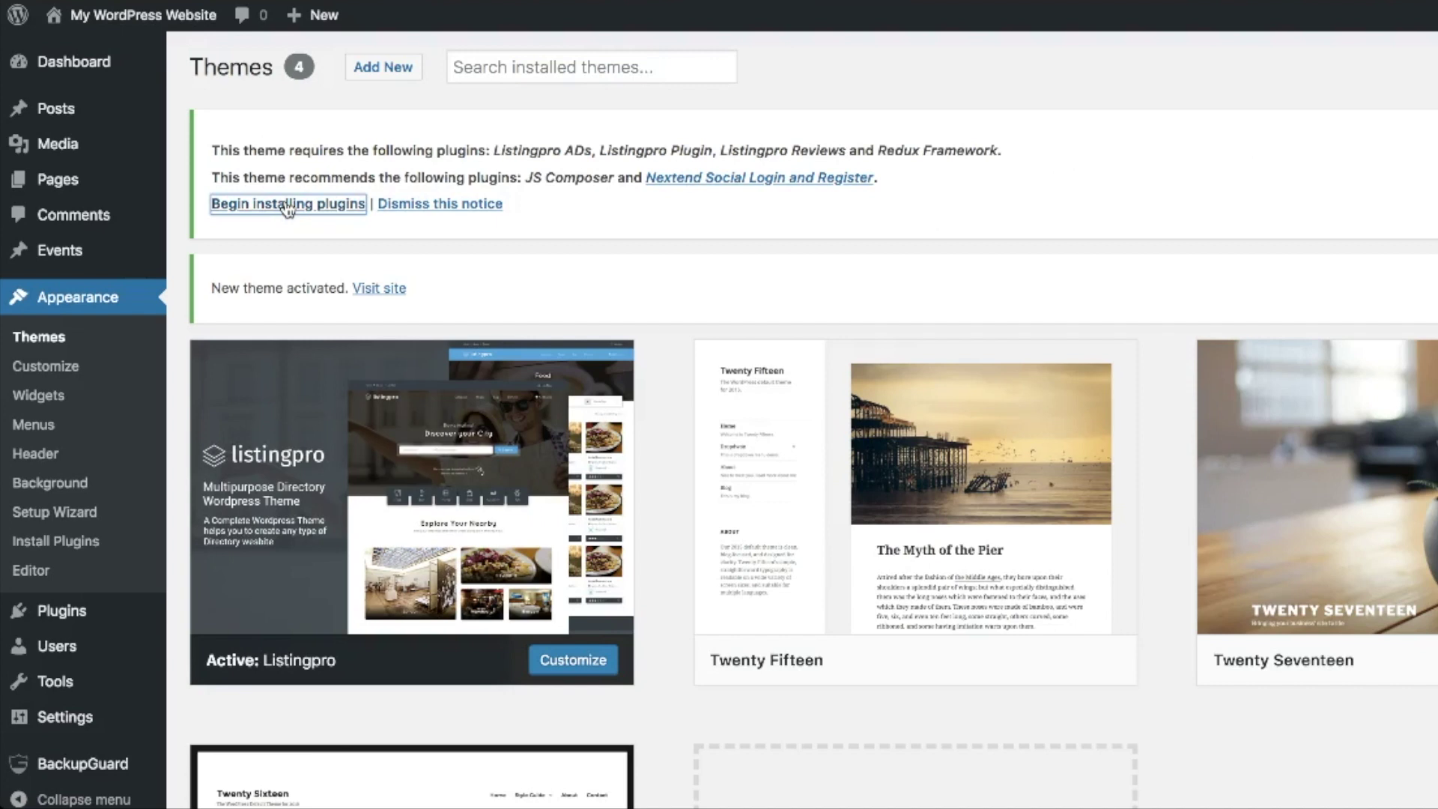
Bulk-install all six ListingPro required and recommended plugins
click(211, 178)
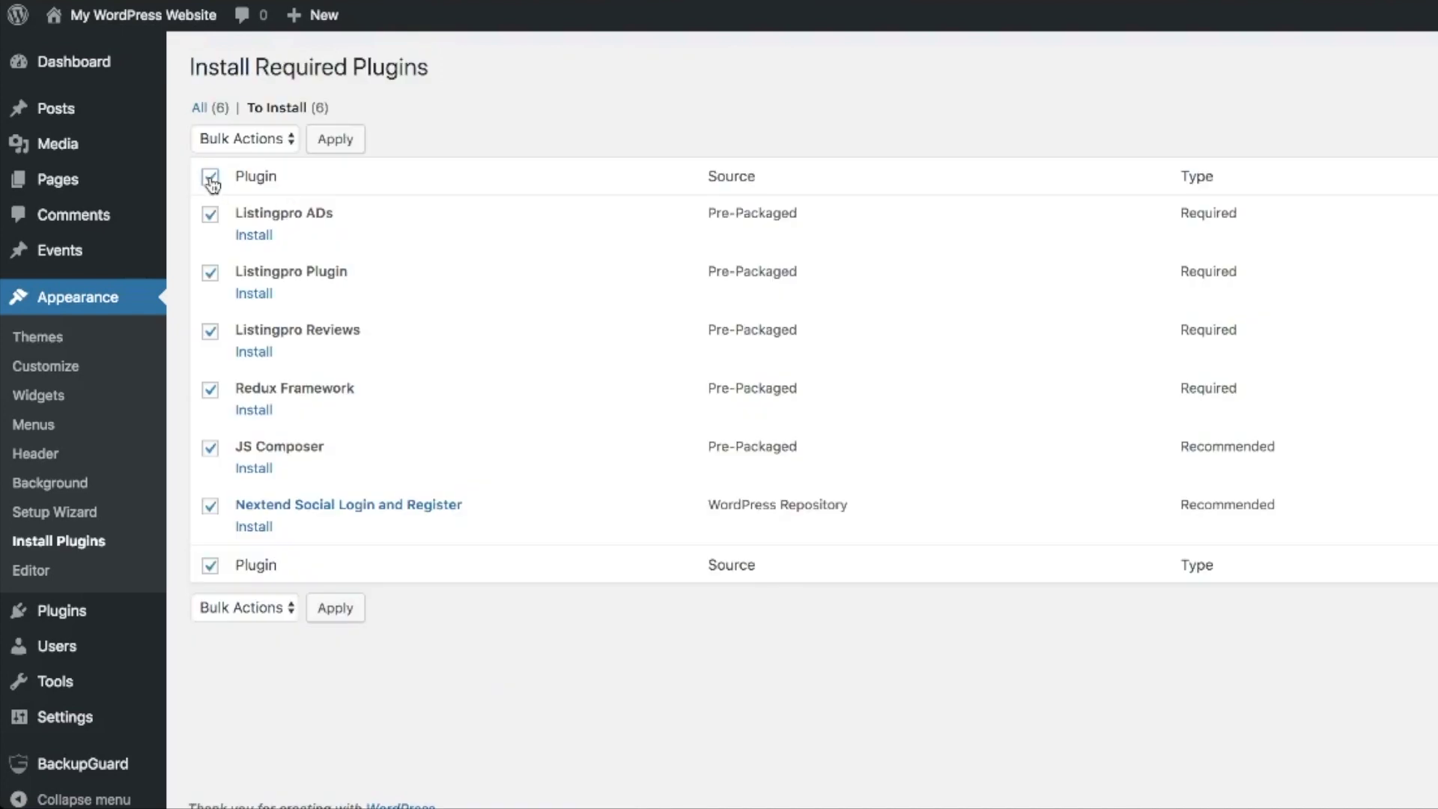
click(235, 141)
click(234, 159)
click(338, 148)
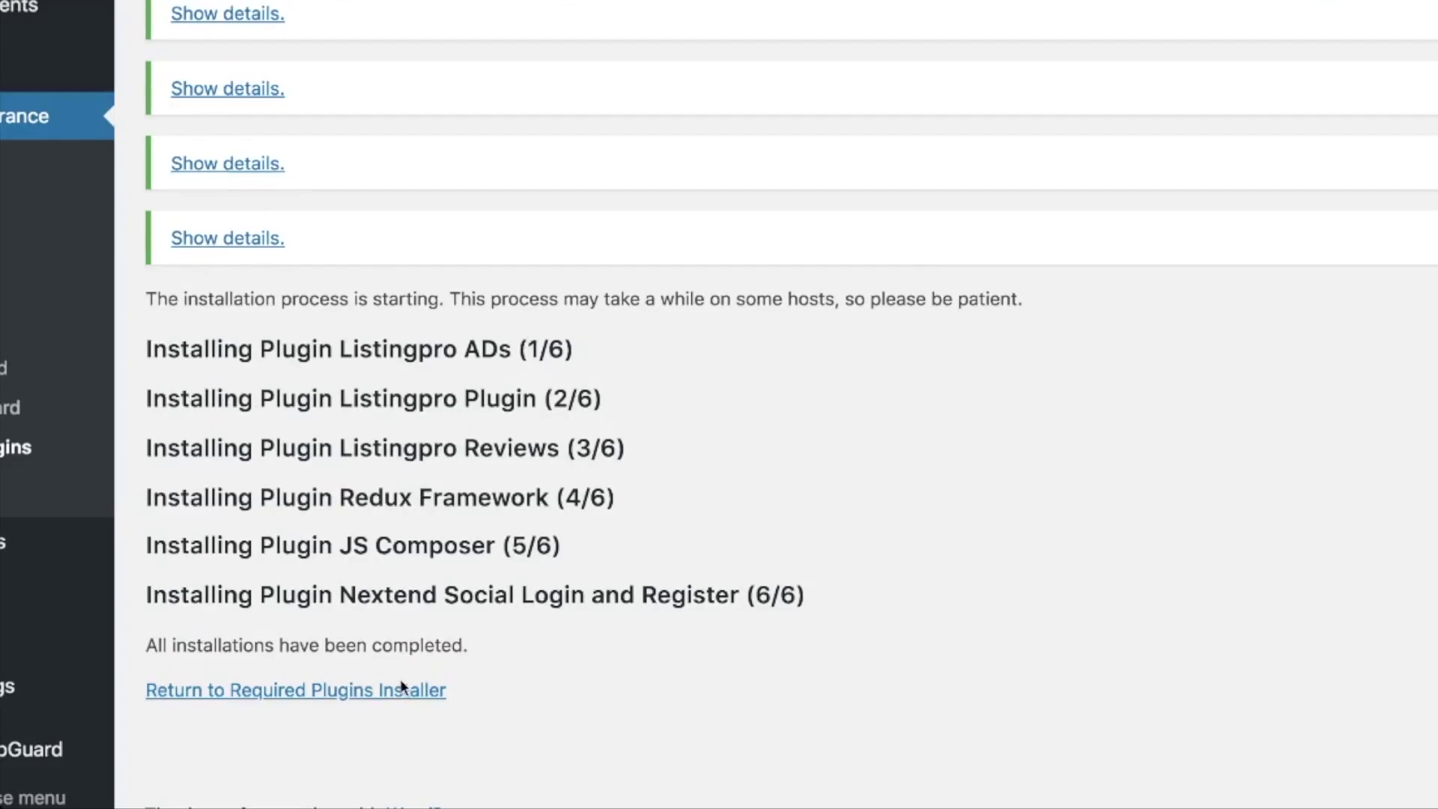
Bulk-activate all six newly installed ListingPro plugins
click(371, 695)
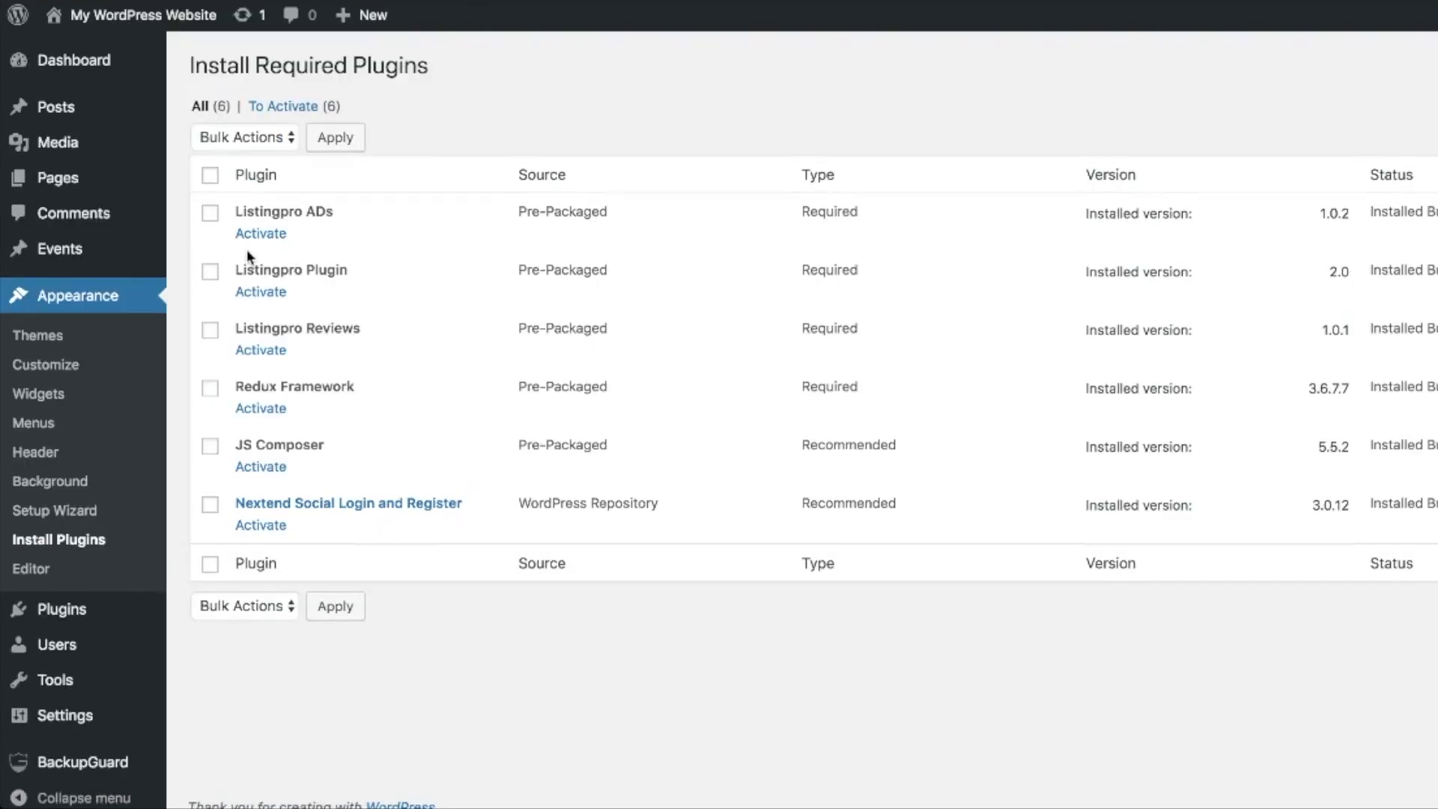
click(210, 175)
click(240, 136)
click(236, 199)
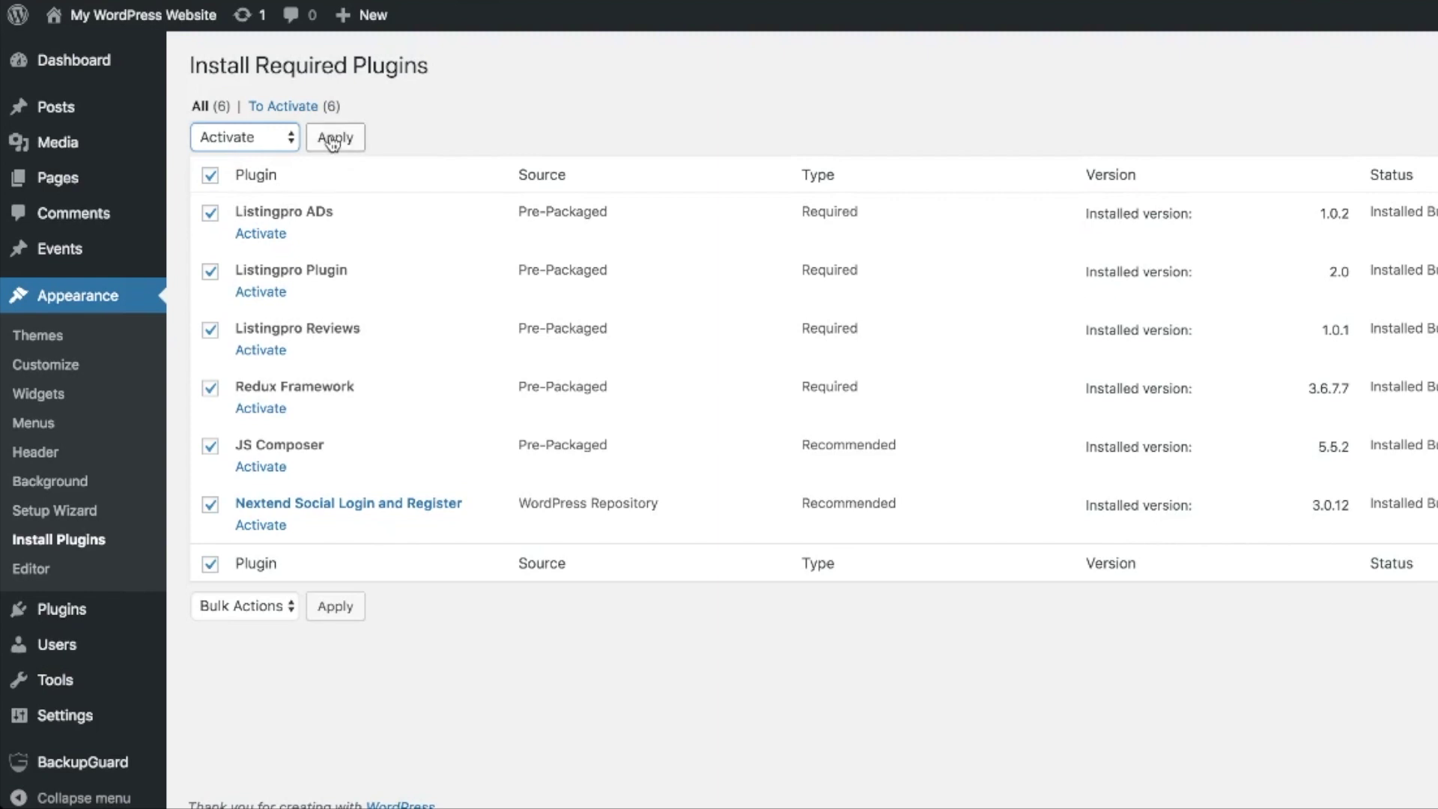
click(335, 137)
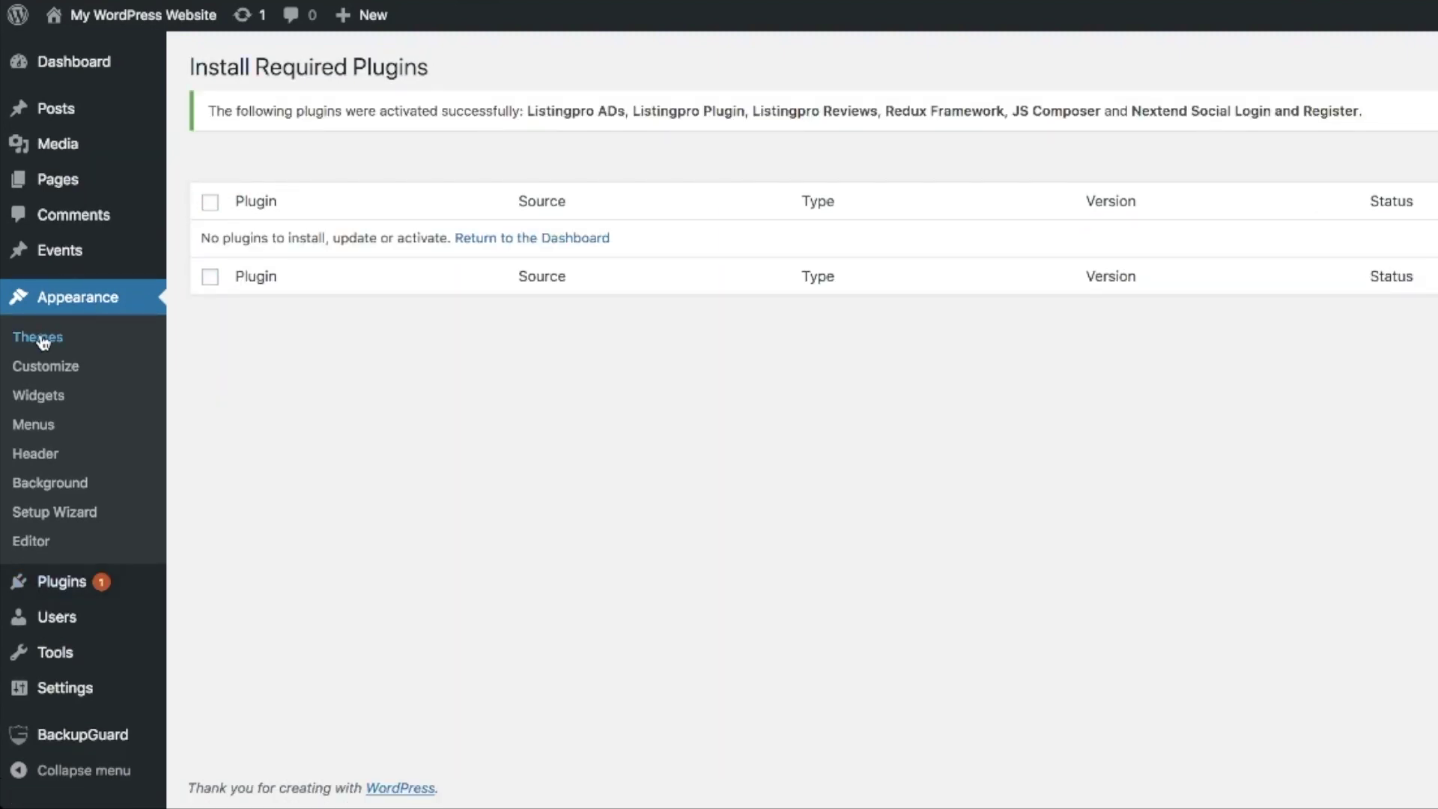
Confirm Listingpro is the active theme at version 2.0.1
click(42, 343)
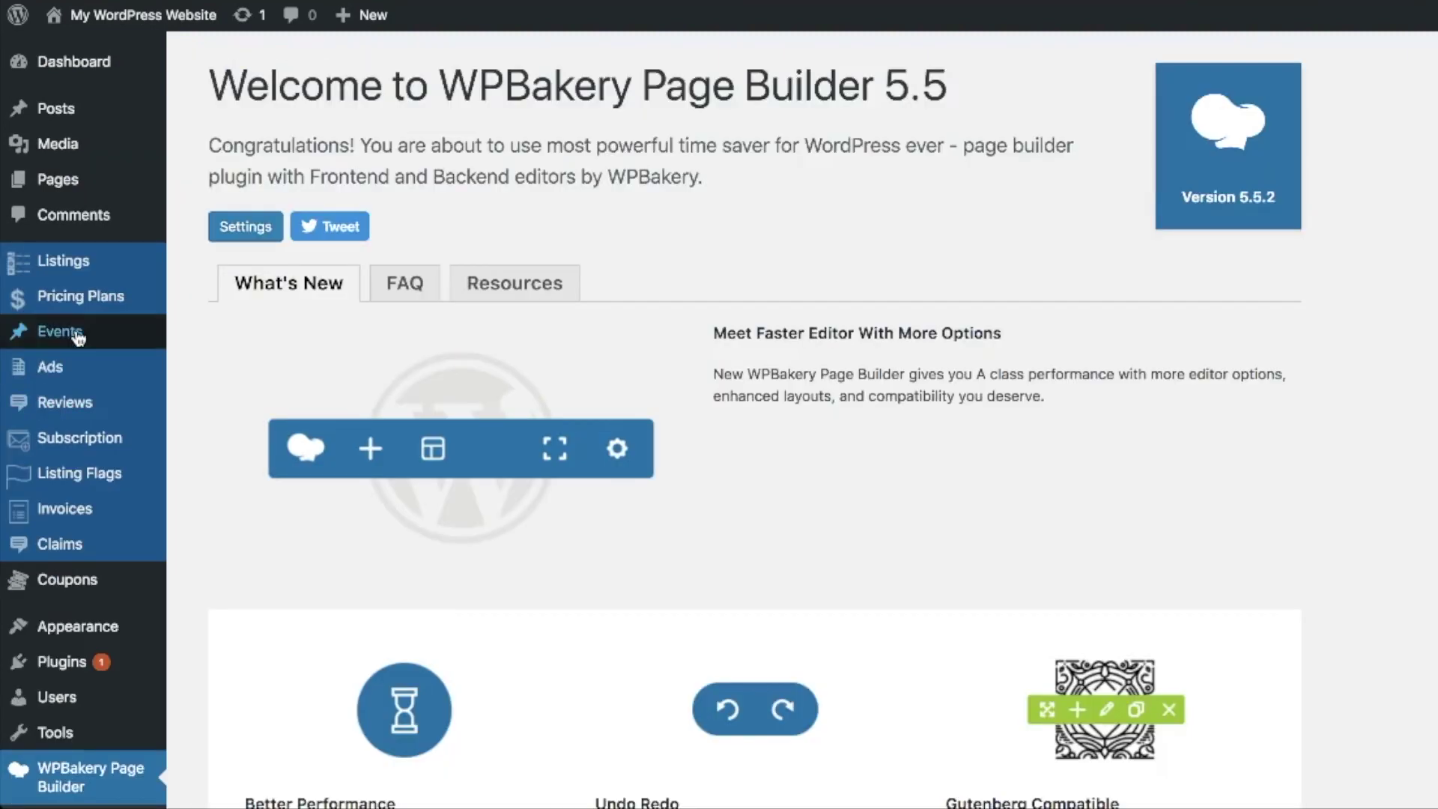
scroll(150, 405, down, 3)
scroll(243, 411, down, 2)
click(243, 412)
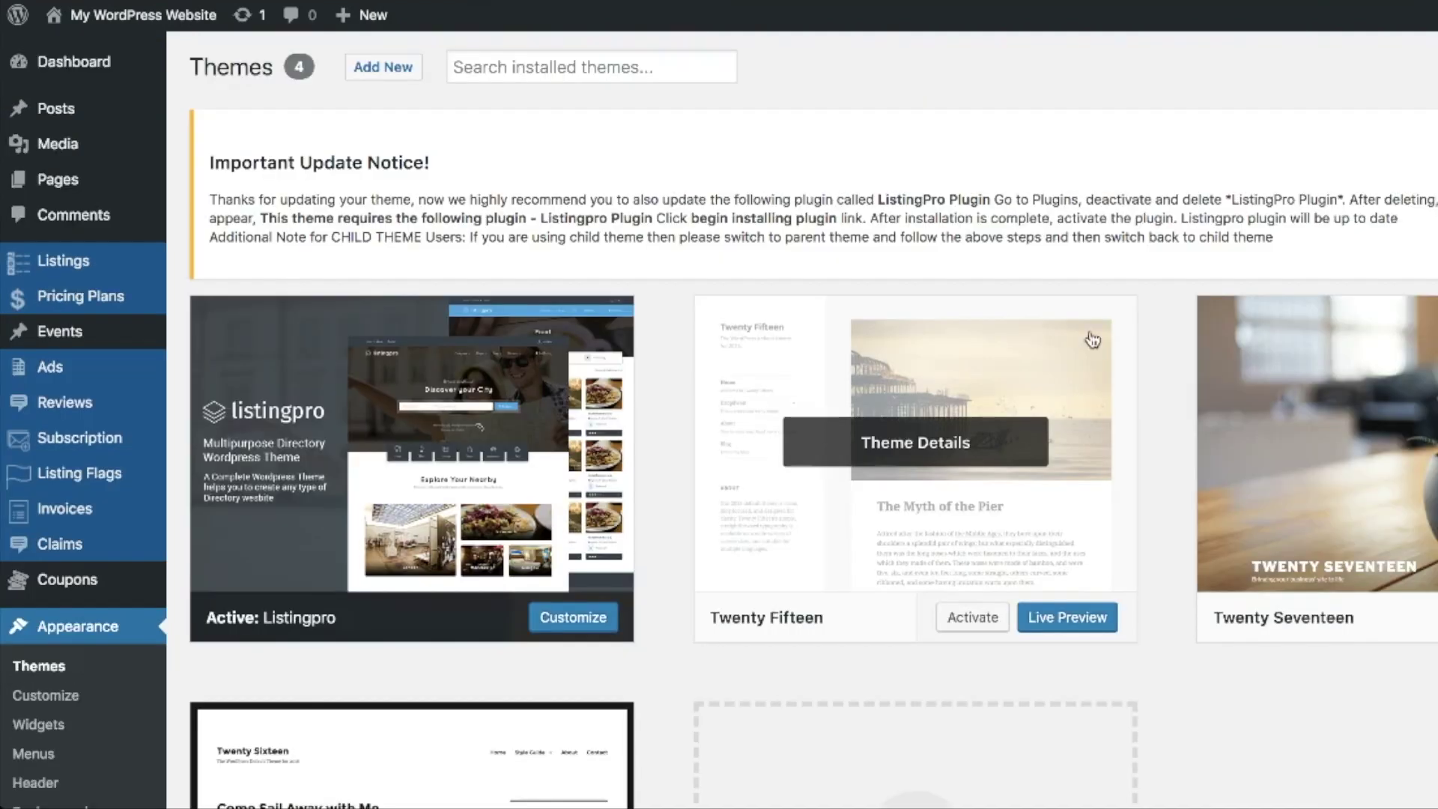
click(405, 531)
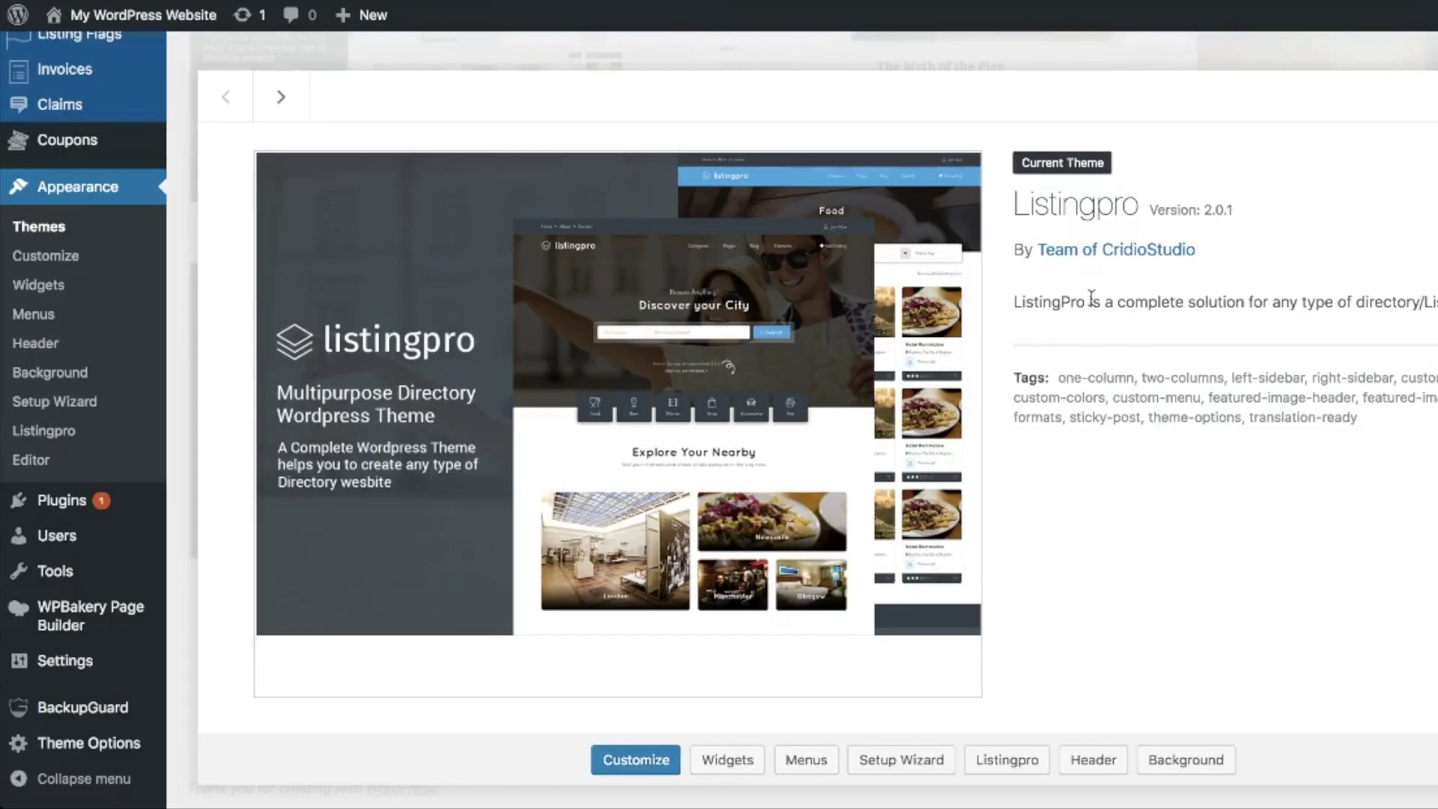
triple_click(1214, 208)
key(Escape)
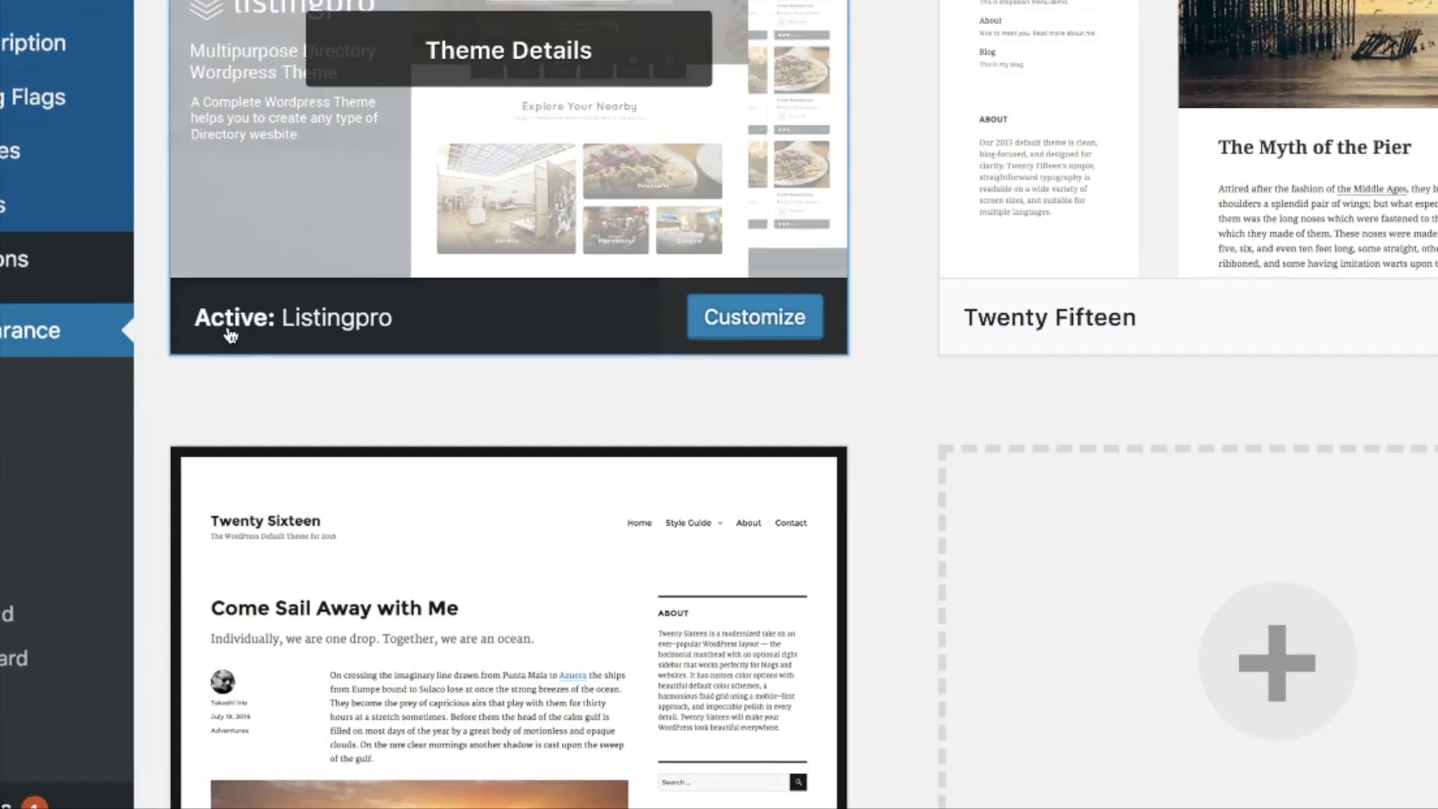
double_click(230, 330)
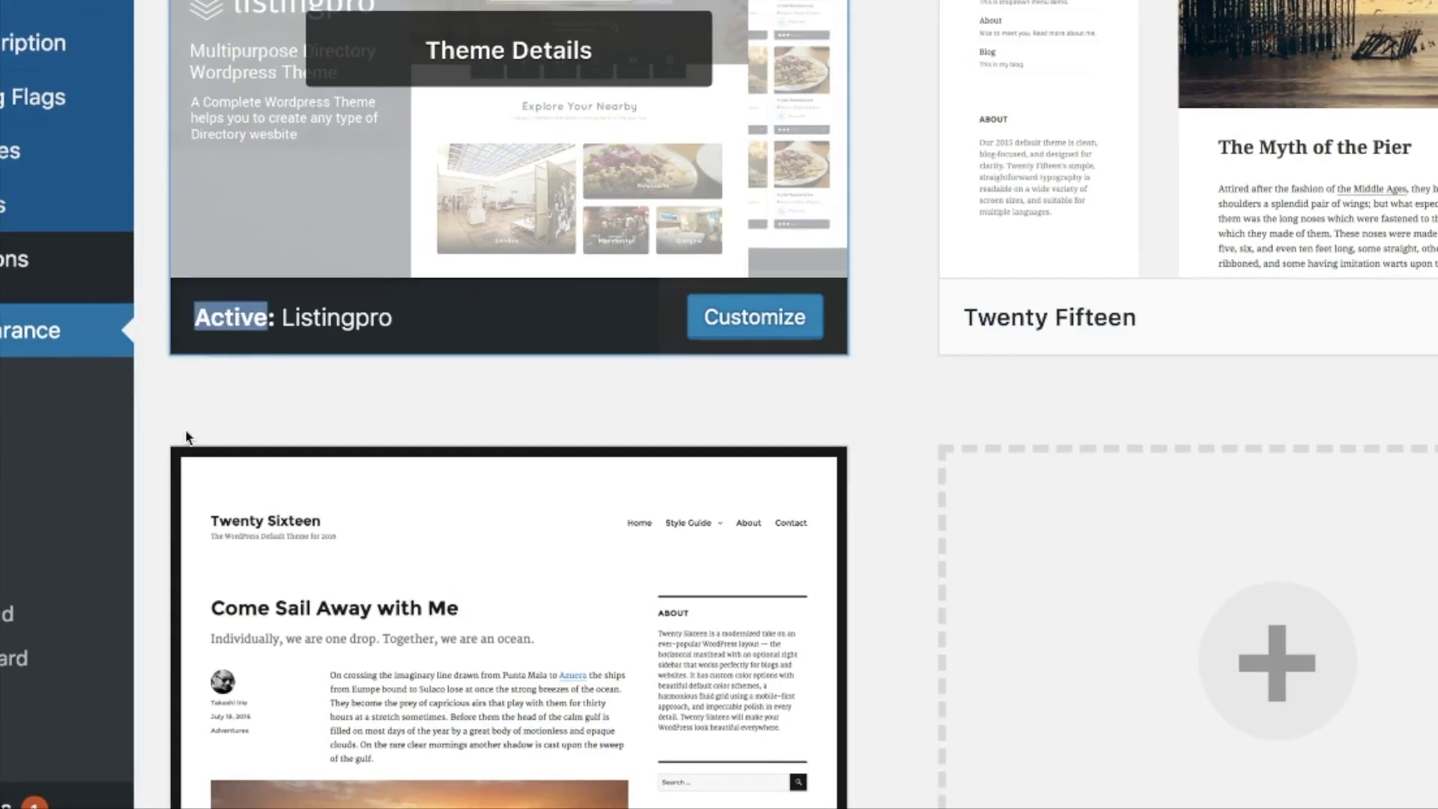
mouse_move(60, 643)
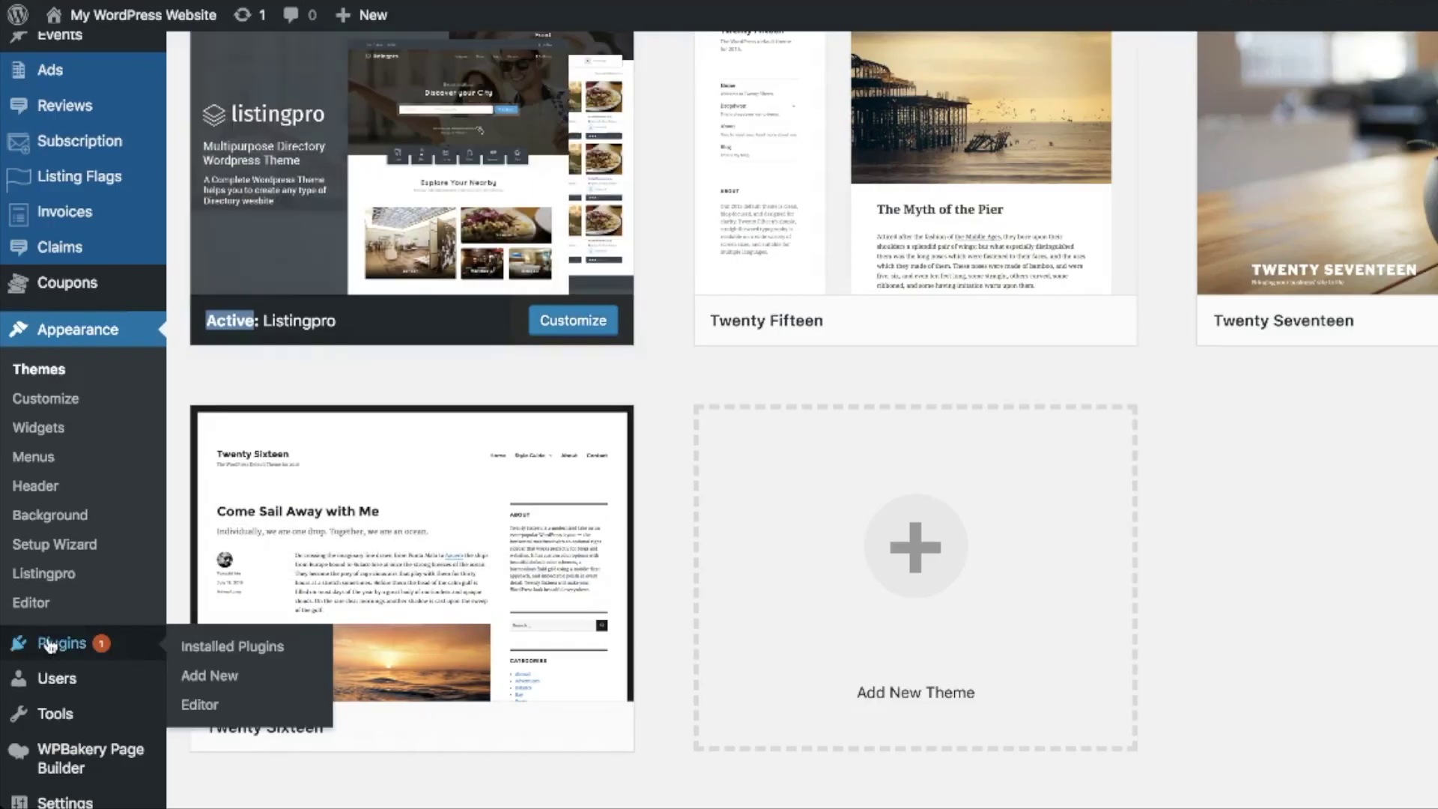
Confirm the installed ListingPro Plugin is version 2.0
click(48, 645)
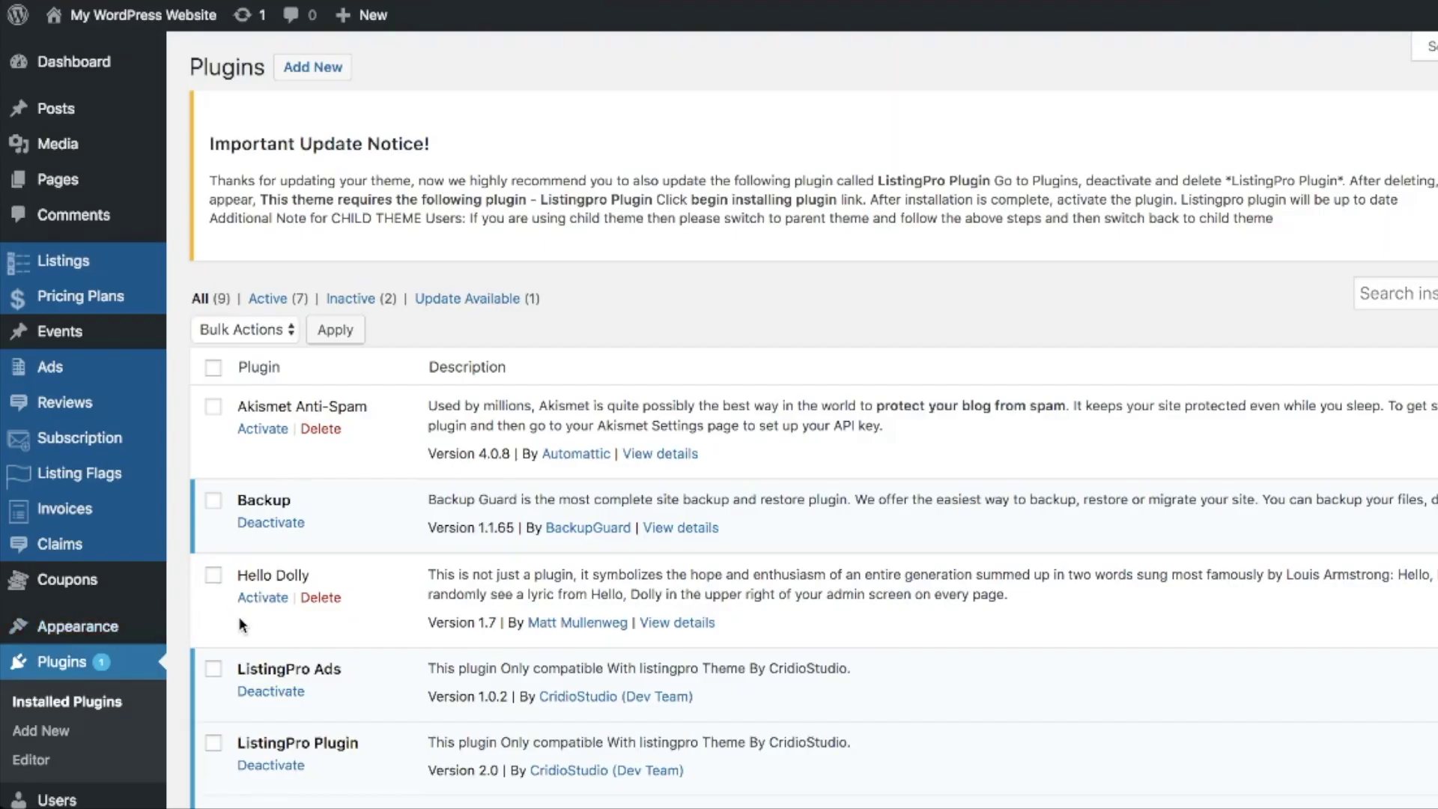
scroll(254, 479, down, 5)
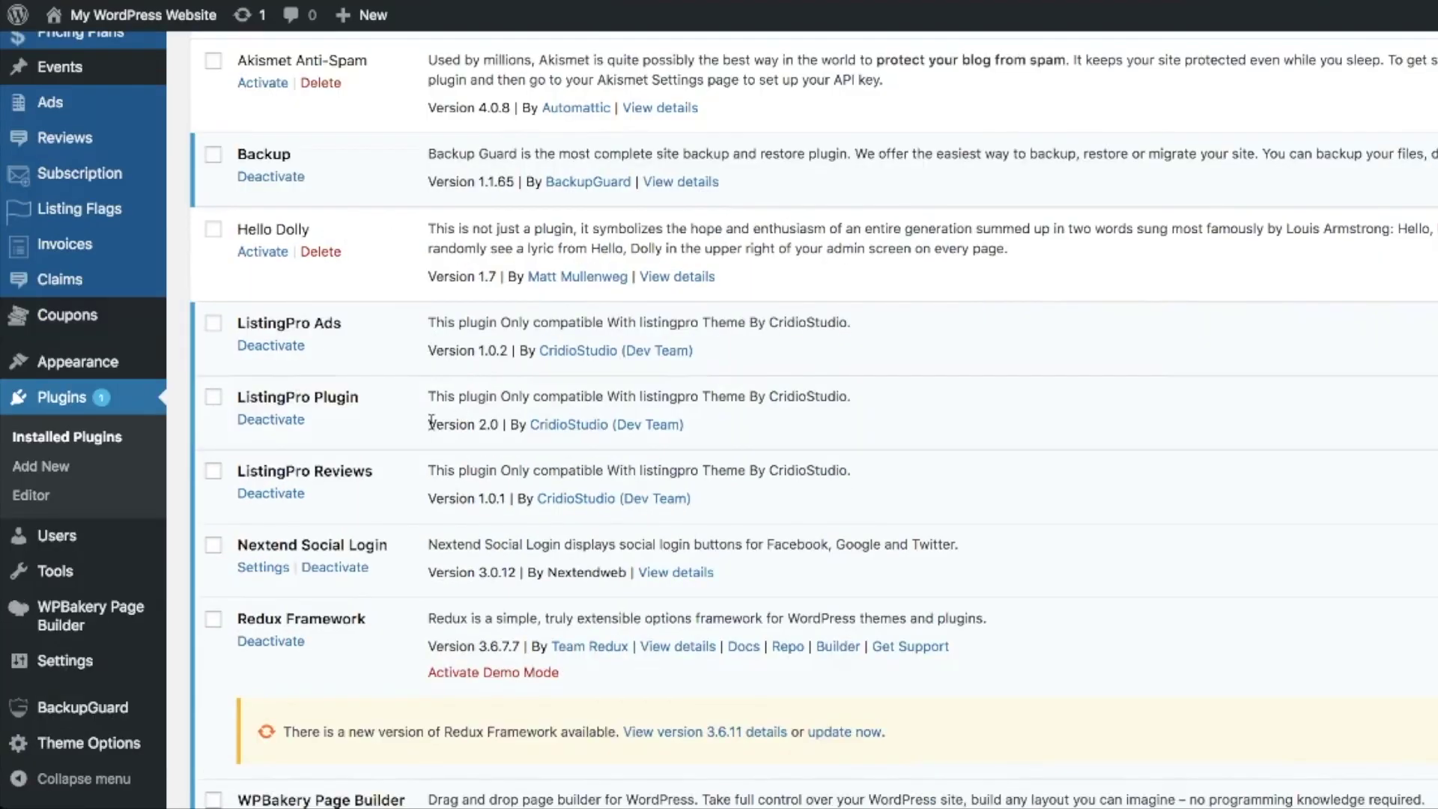
drag(428, 424, 504, 419)
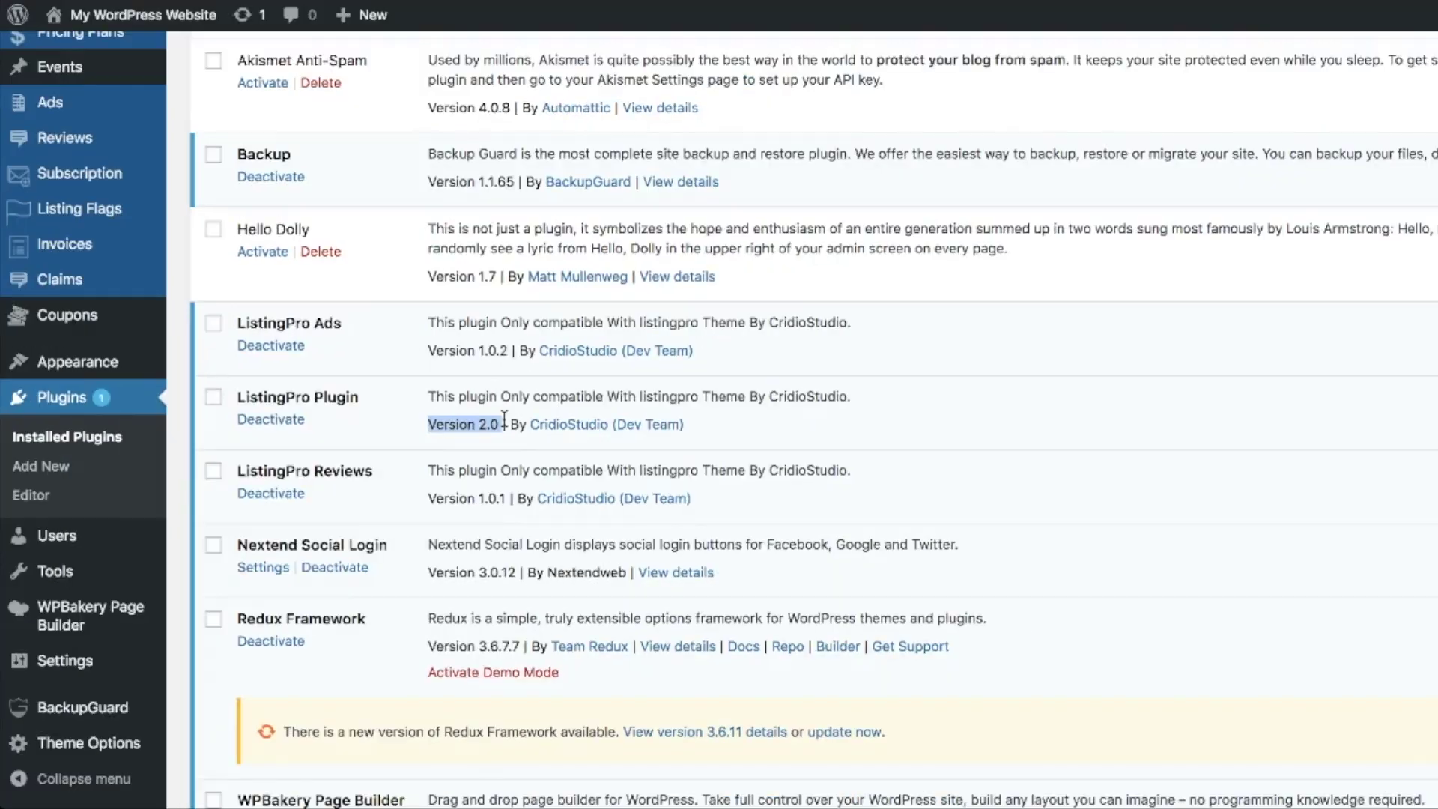
scroll(504, 420, up, 3)
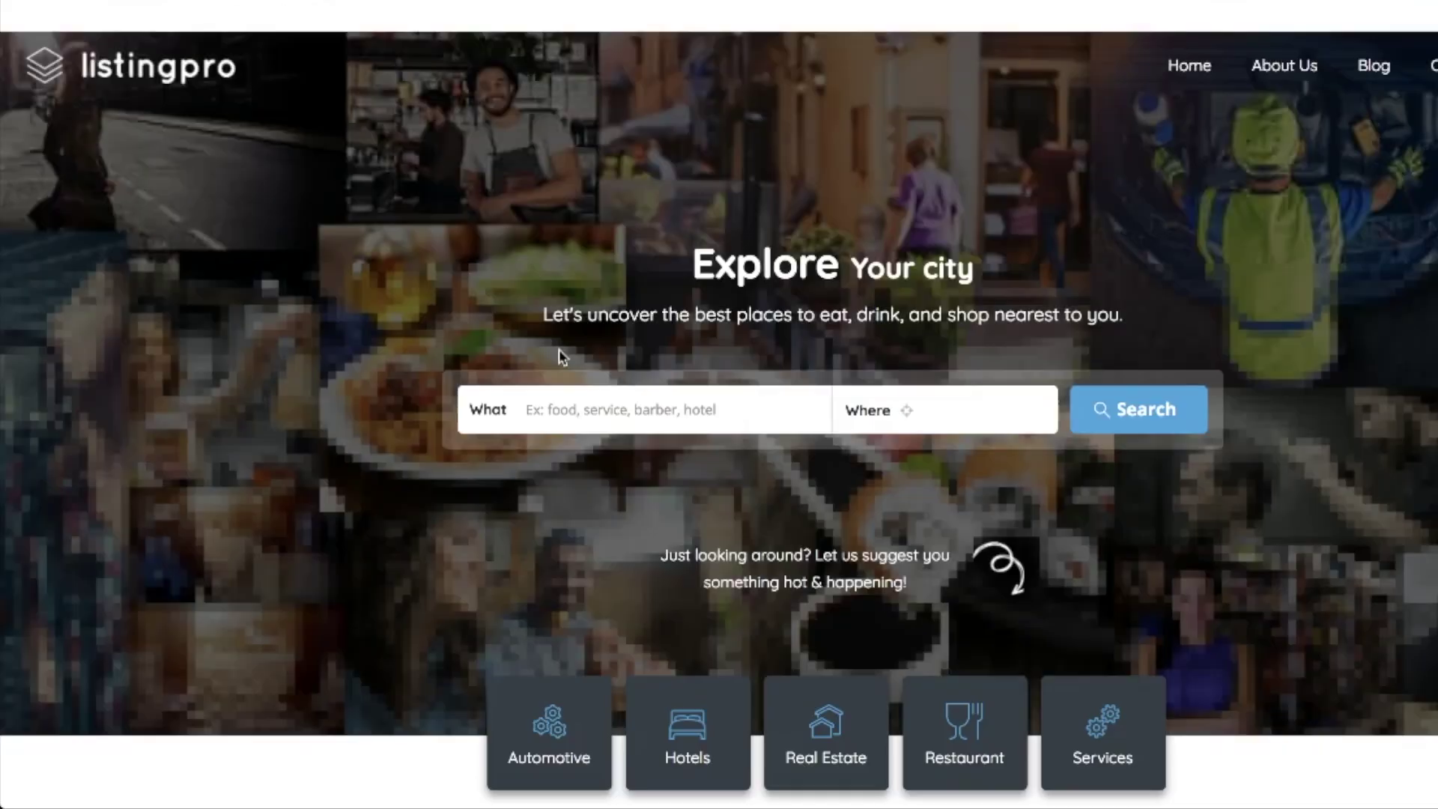
Scroll through the live ListingPro homepage and its city listings
scroll(563, 374, down, 5)
scroll(563, 375, down, 2)
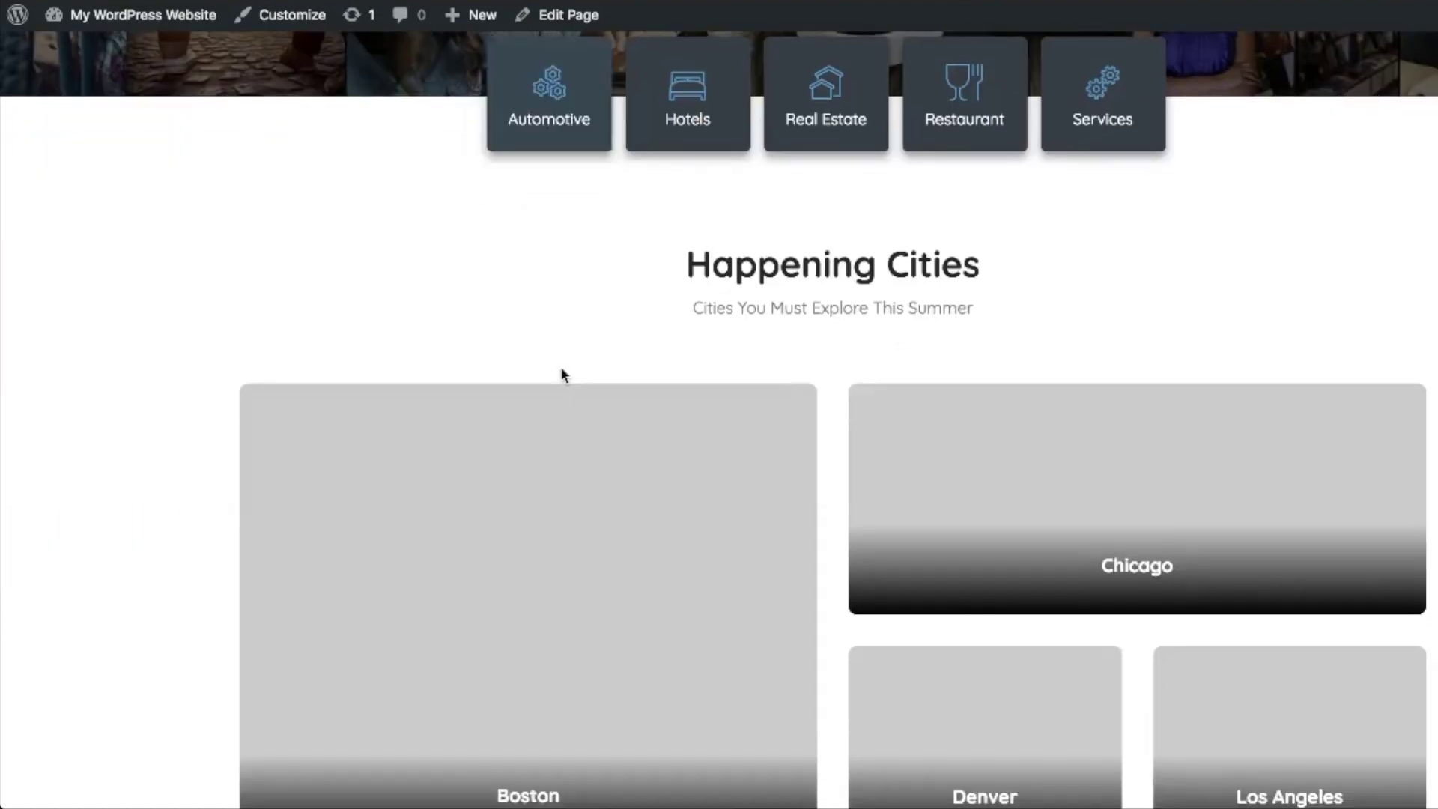
scroll(564, 375, down, 8)
scroll(564, 375, down, 5)
scroll(565, 375, up, 5)
scroll(565, 375, up, 5)
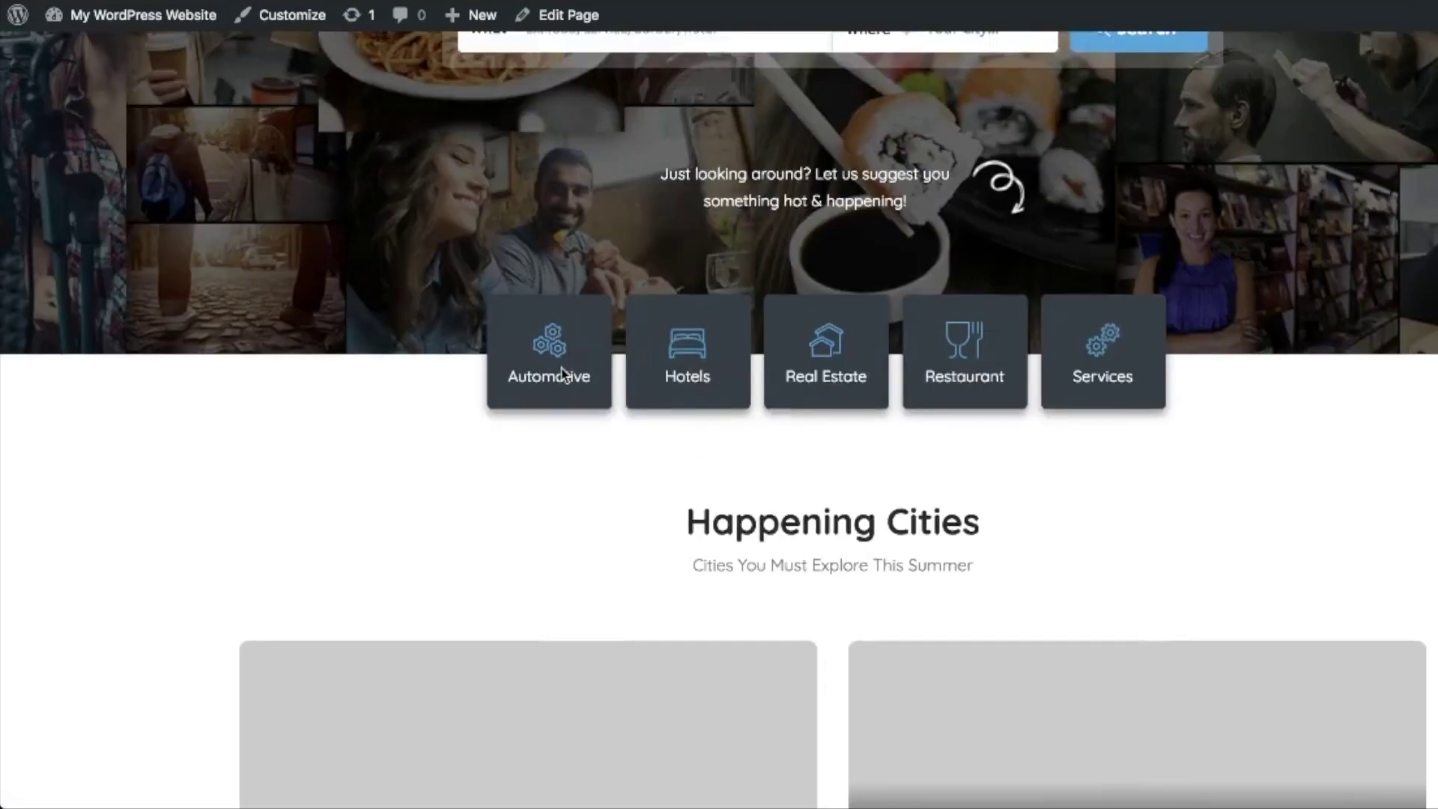
scroll(565, 375, up, 4)
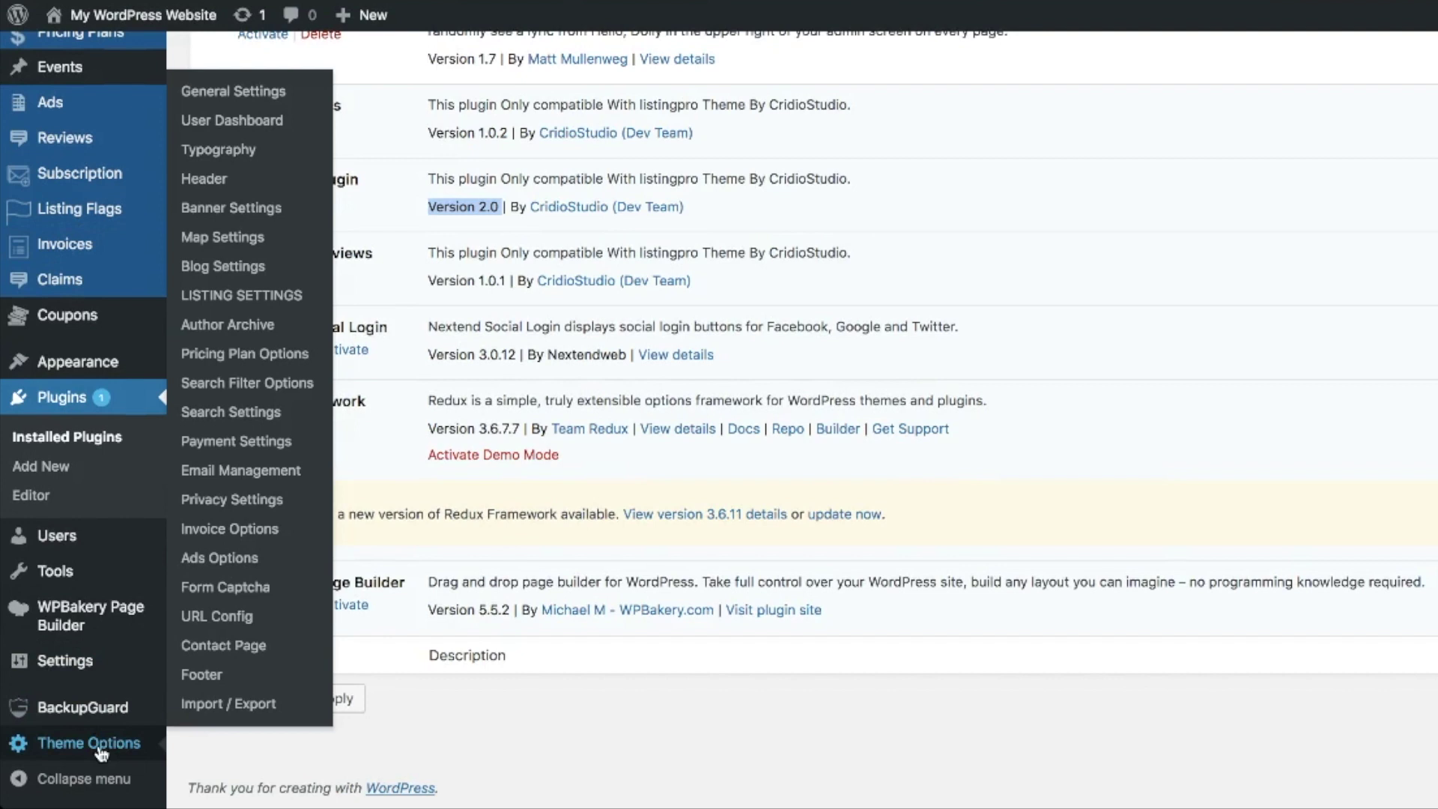
mouse_move(88, 743)
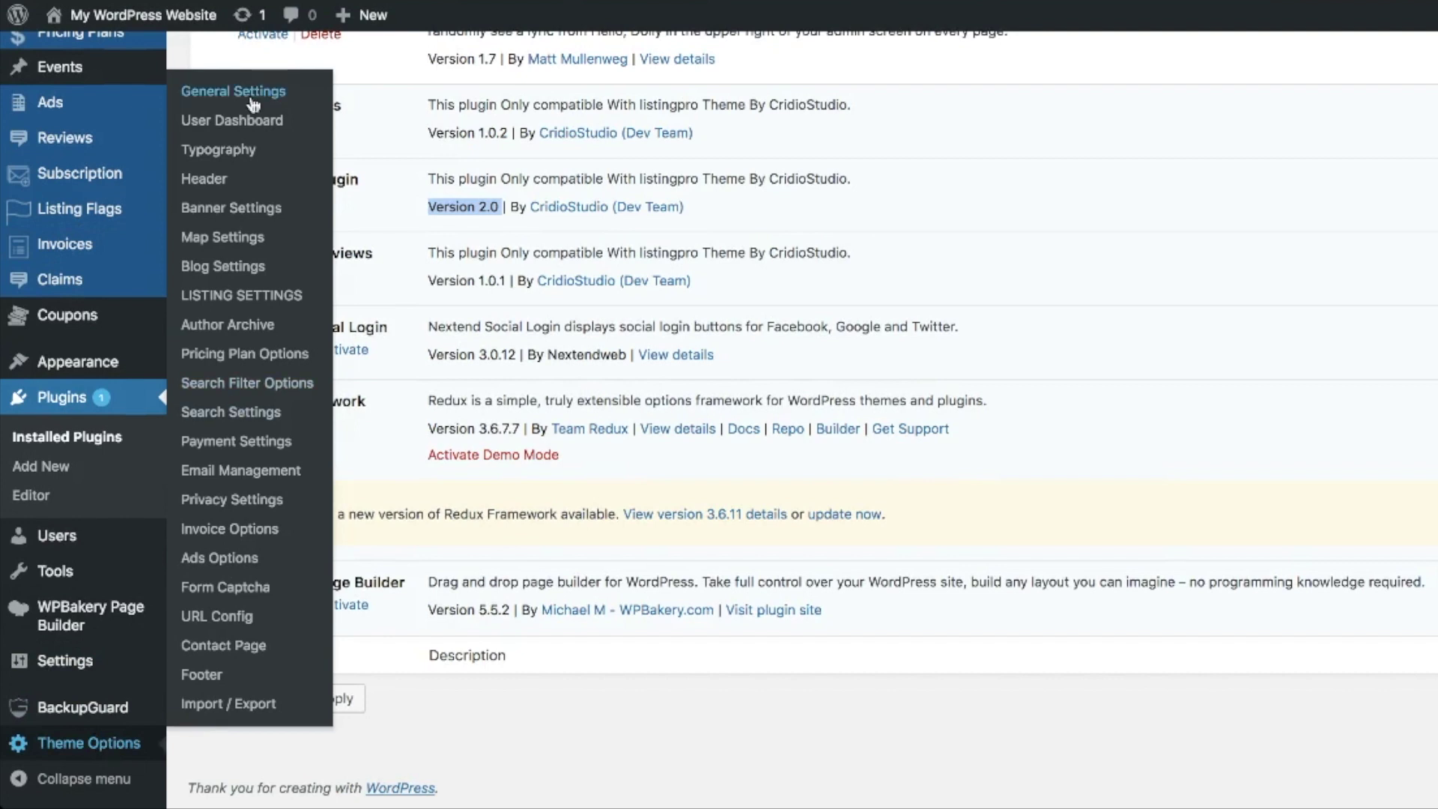
Open ListingPro Theme Options General Settings and browse its Listing View layout choices
click(254, 104)
scroll(421, 255, down, 4)
scroll(421, 255, down, 1)
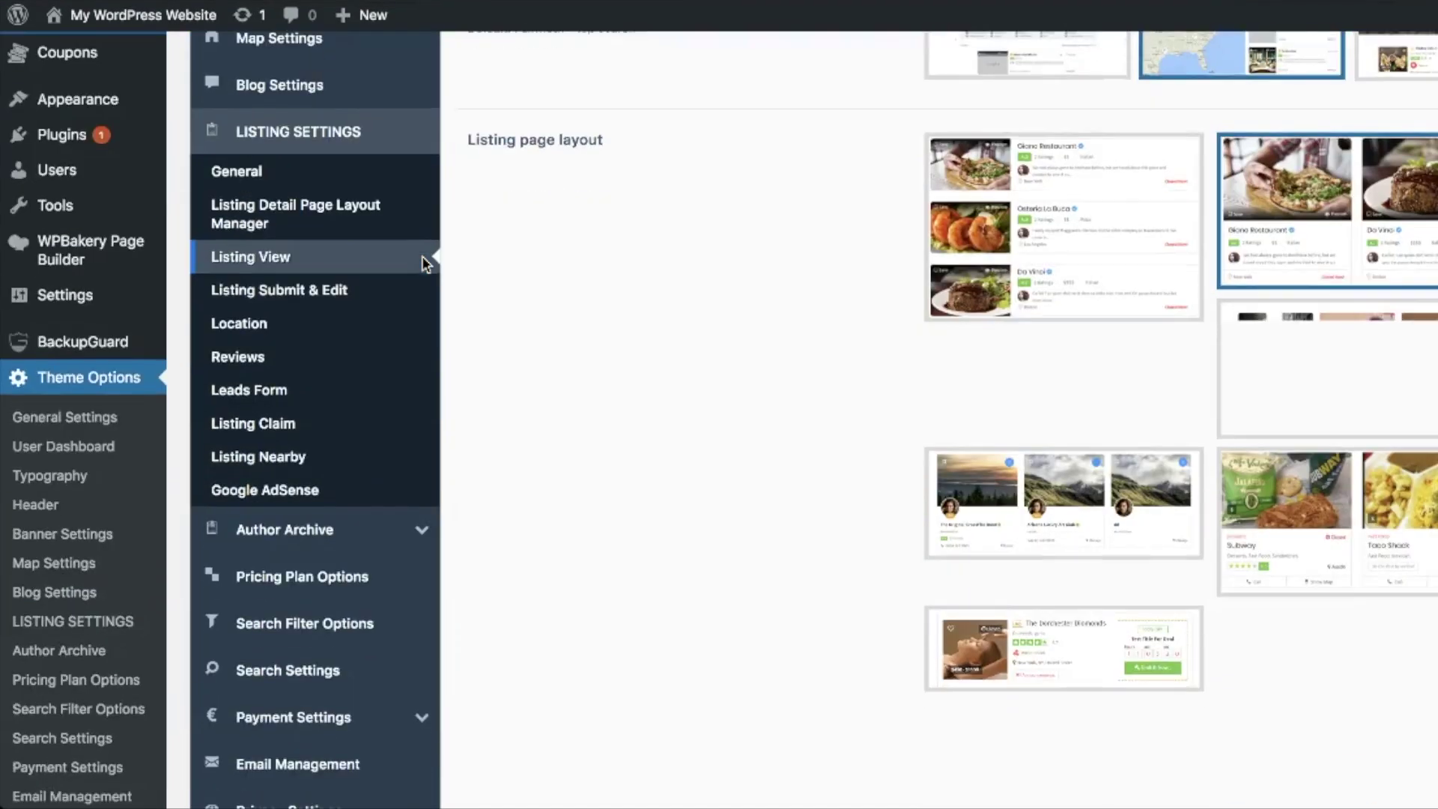
scroll(421, 255, down, 1)
scroll(424, 265, up, 6)
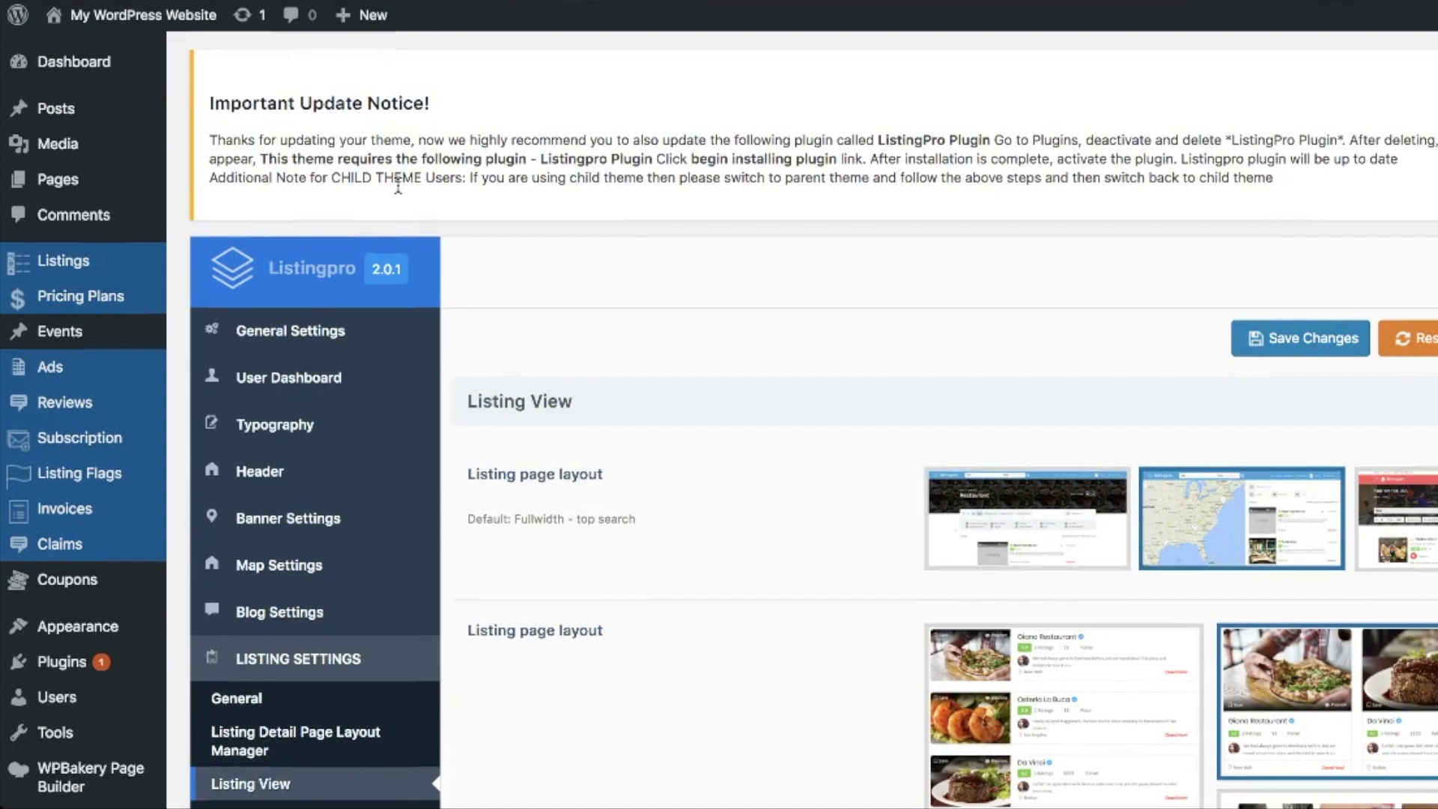